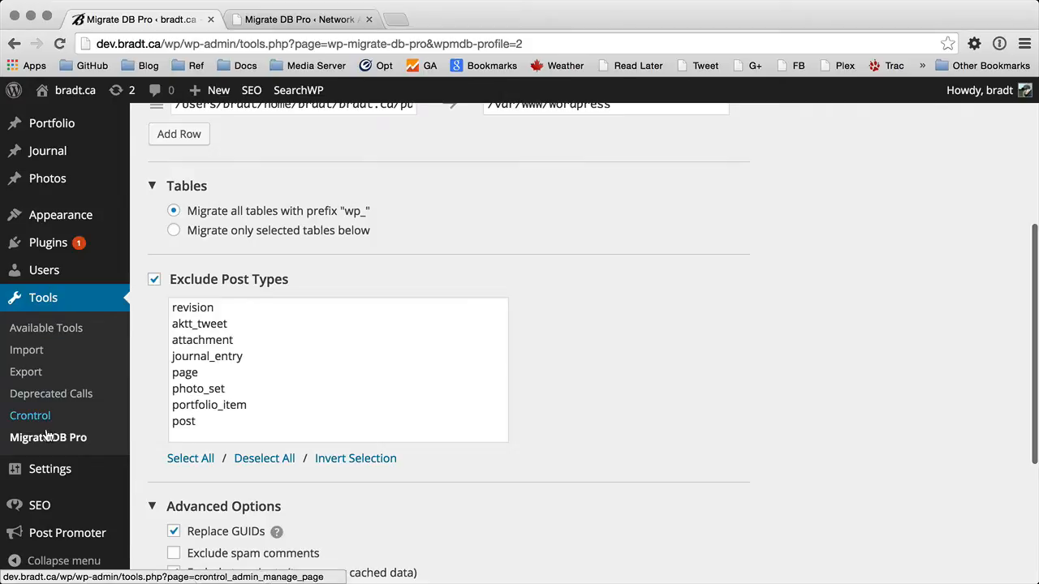
Compare where the Migrate DB Pro page sits in the single-site admin and in the other tab's network admin.
scroll(48, 447, "up", 1)
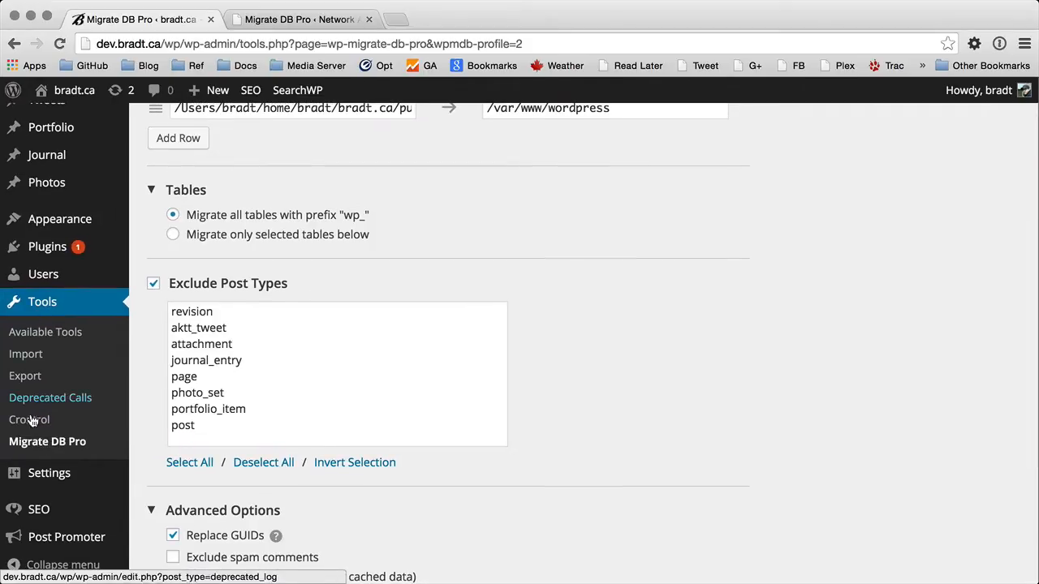
scroll(27, 451, "down", 1)
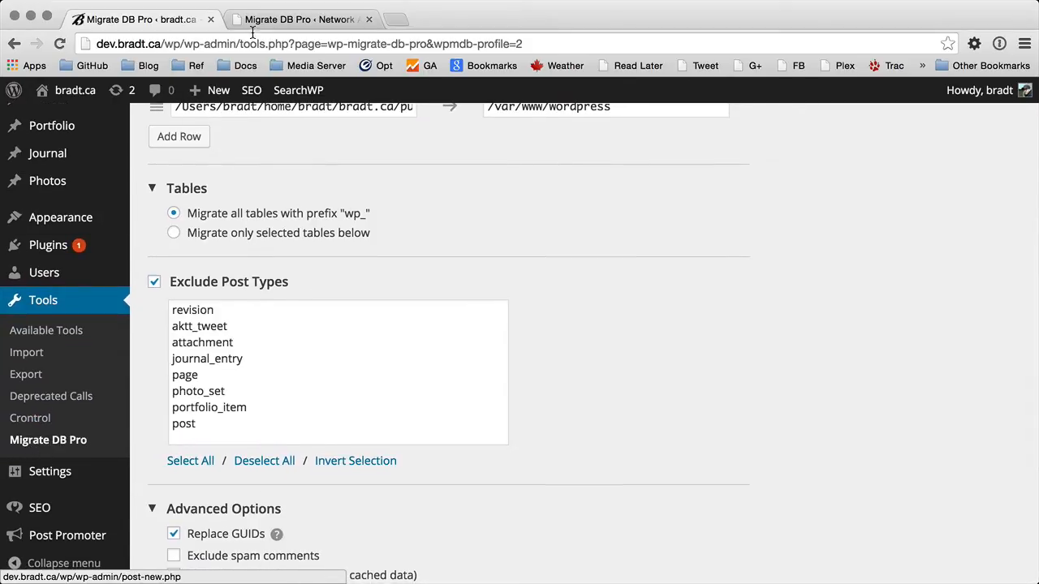
left_click(316, 18)
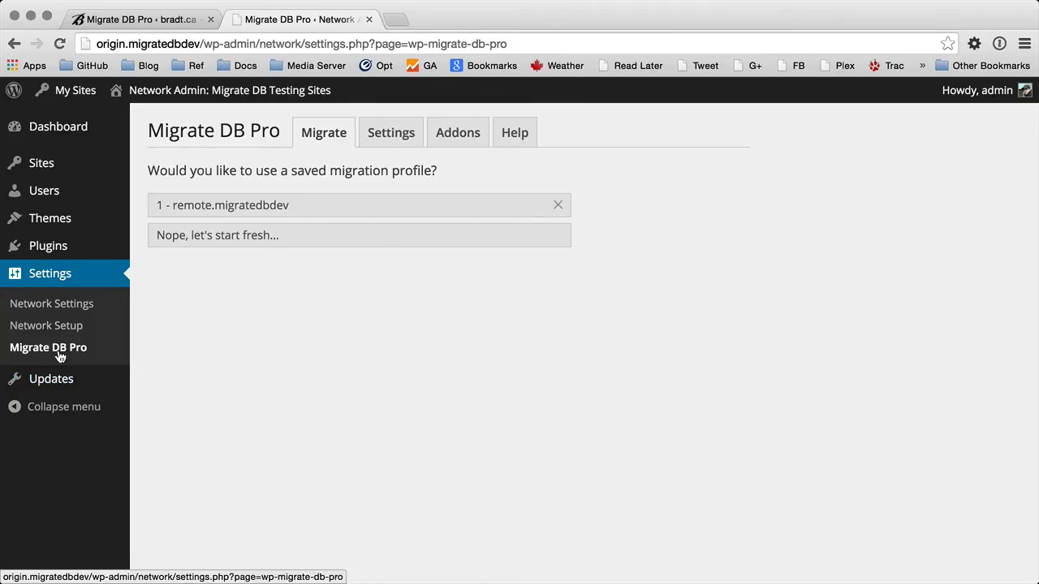
left_click(142, 20)
scroll(479, 300, "up", 5)
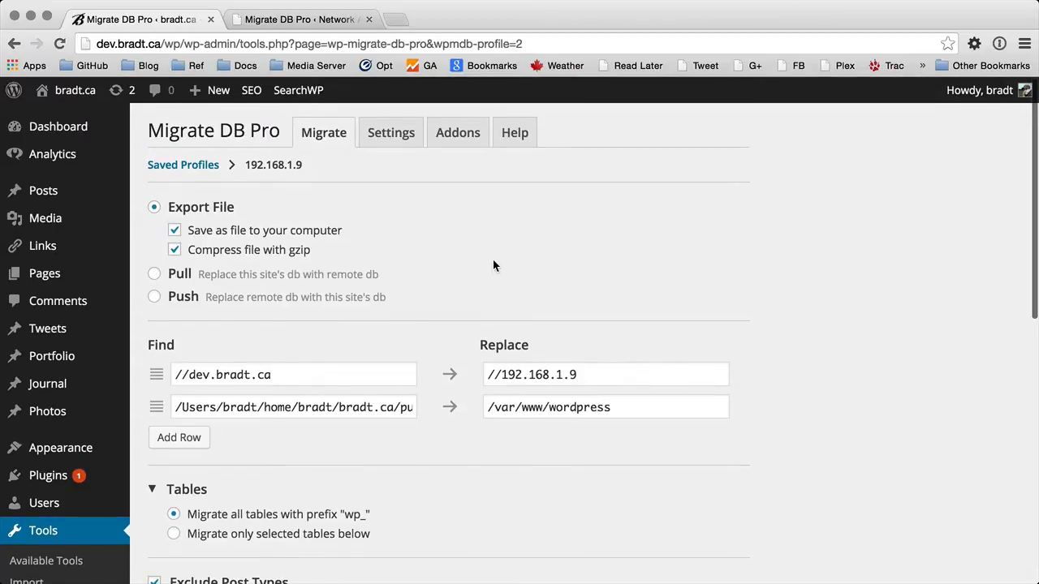
Toggle the export's save-to-computer and gzip compression options off and on again, and review the find/replace rows.
left_click(203, 209)
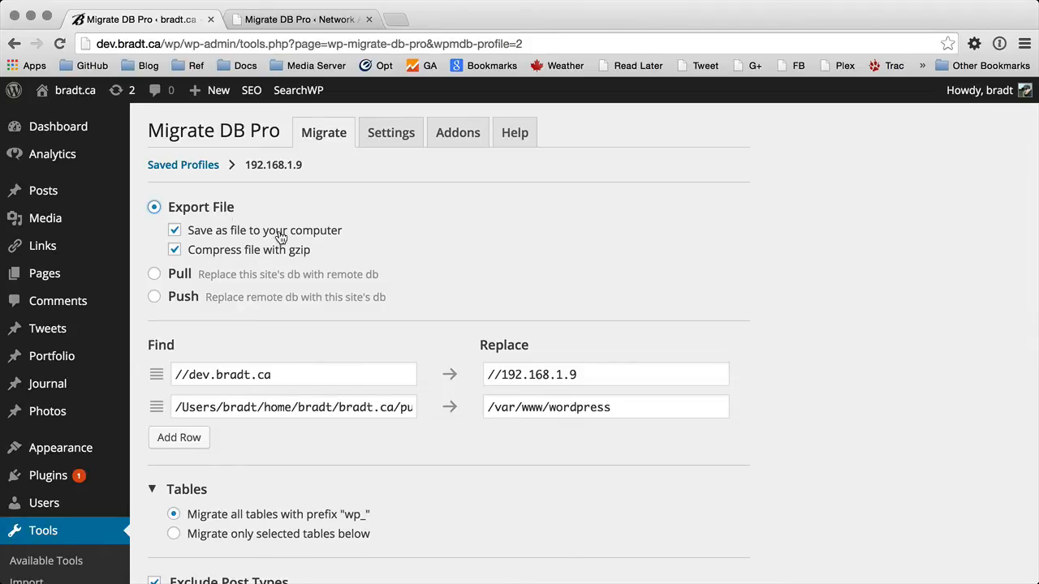
left_click(231, 236)
left_click(232, 235)
left_click(280, 255)
left_click(258, 255)
scroll(356, 275, "down", 1)
scroll(358, 273, "down", 5)
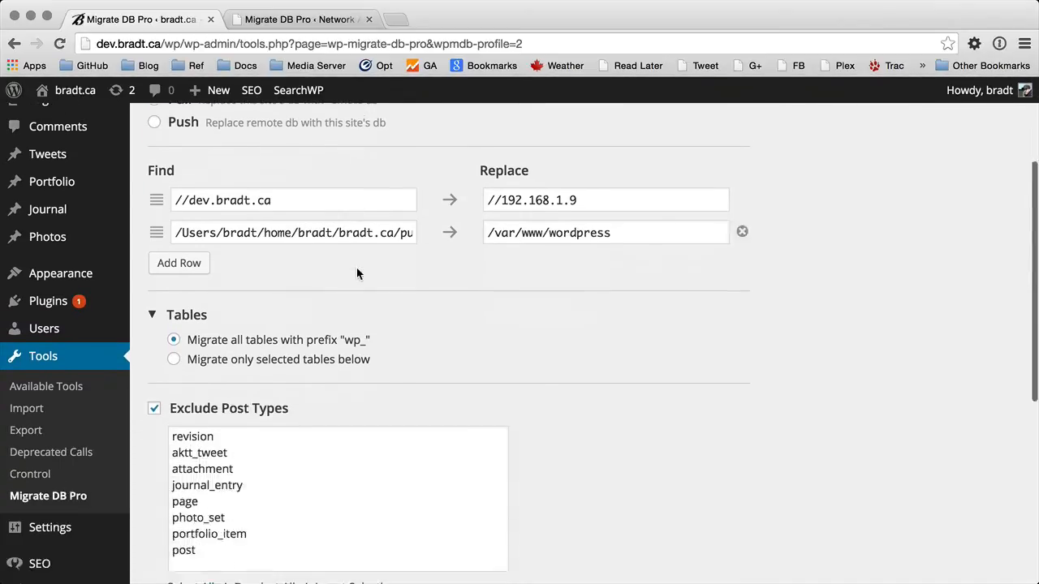
scroll(358, 273, "up", 5)
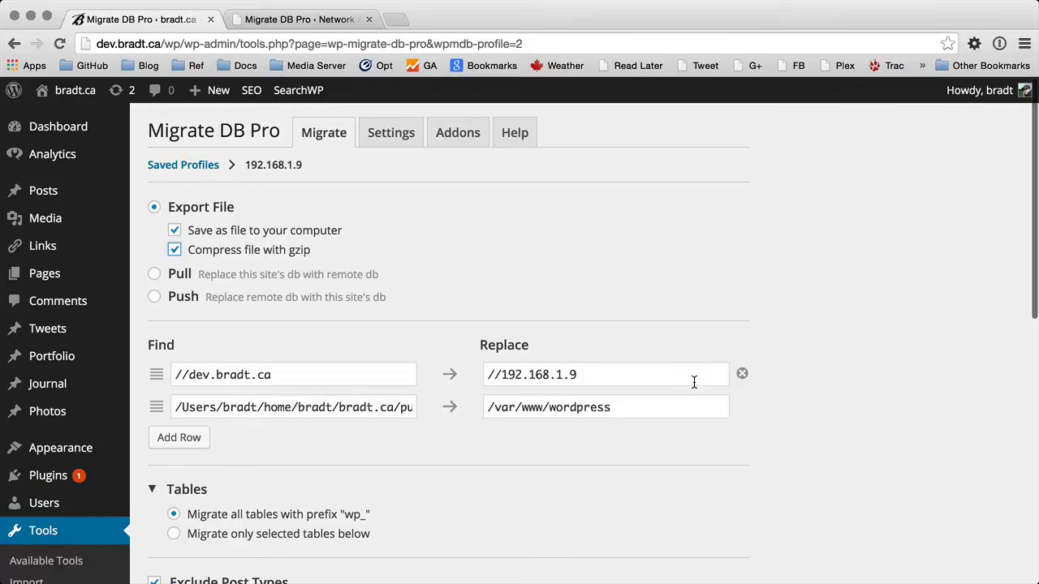
mouse_move(741, 374)
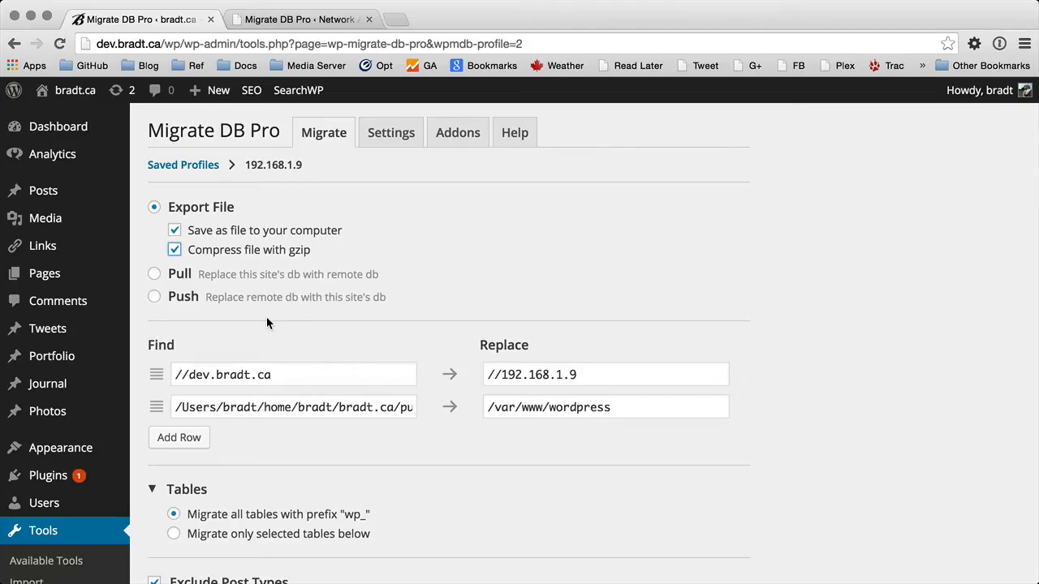
Switch the migration type to Pull and try to edit the remote connection details, dismissing the change.
left_click(231, 276)
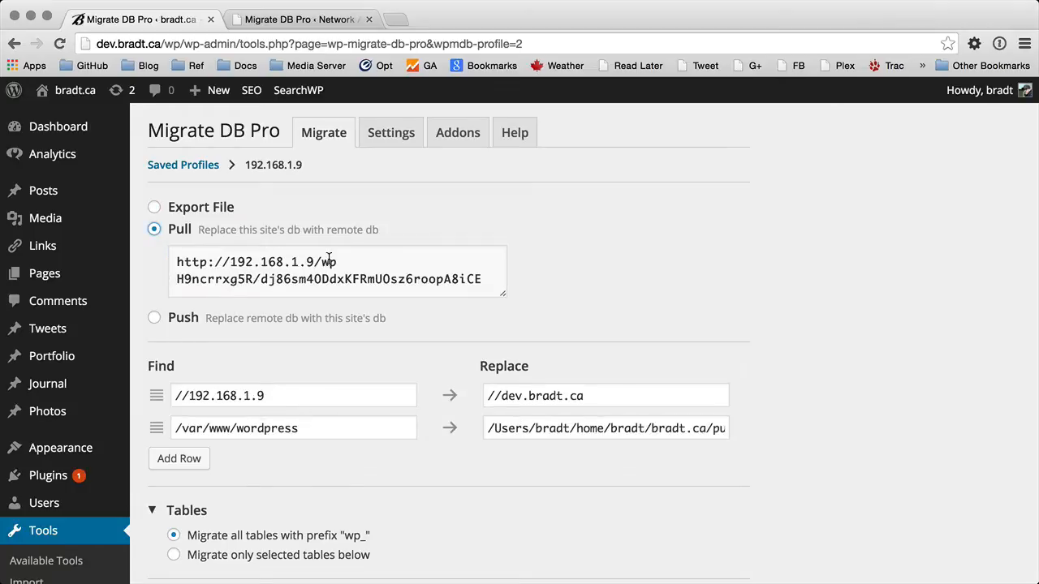
left_click(260, 268)
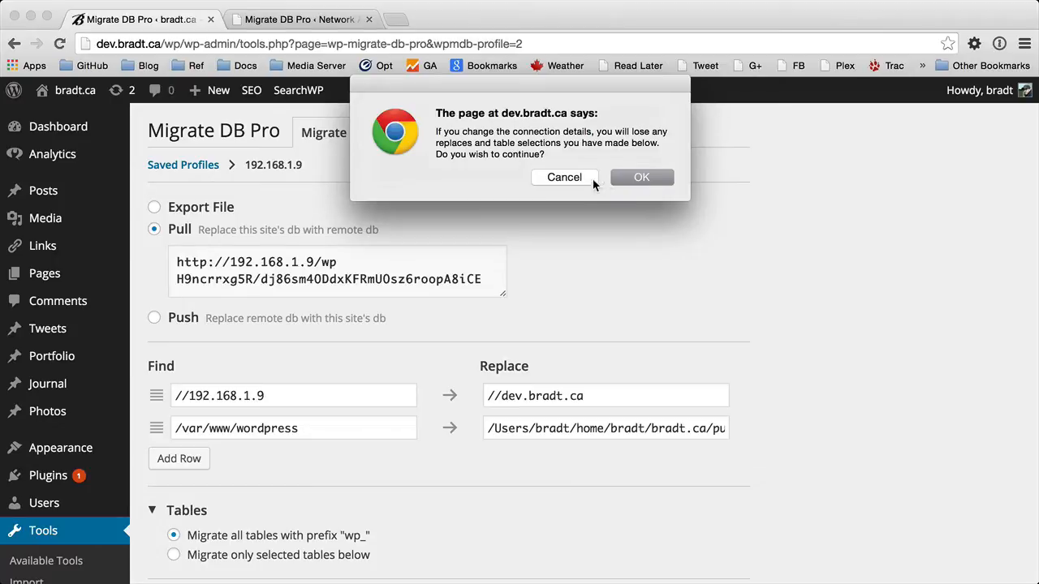
left_click(613, 181)
left_click(209, 313)
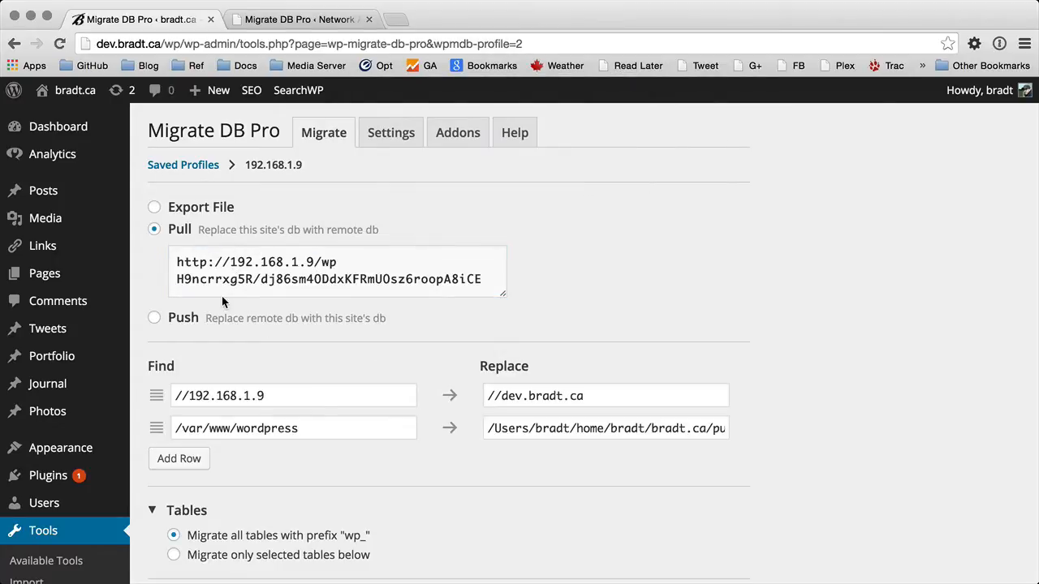
Add three blank find/replace rows and try reordering the last one.
scroll(266, 361, "down", 1)
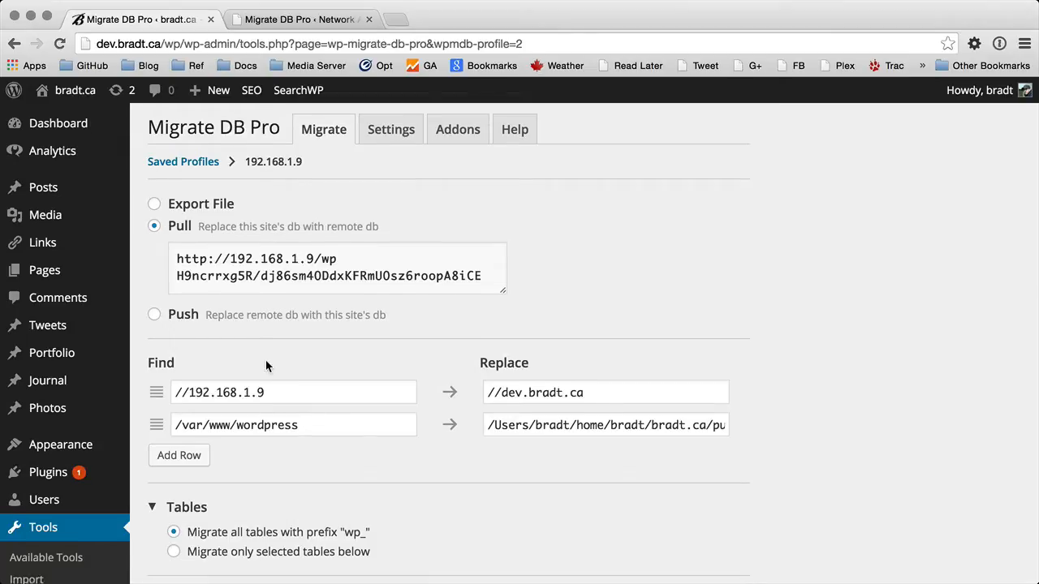
scroll(266, 366, "down", 3)
mouse_move(155, 262)
left_mouse_down()
mouse_move(154, 301)
mouse_move(157, 255)
left_mouse_up()
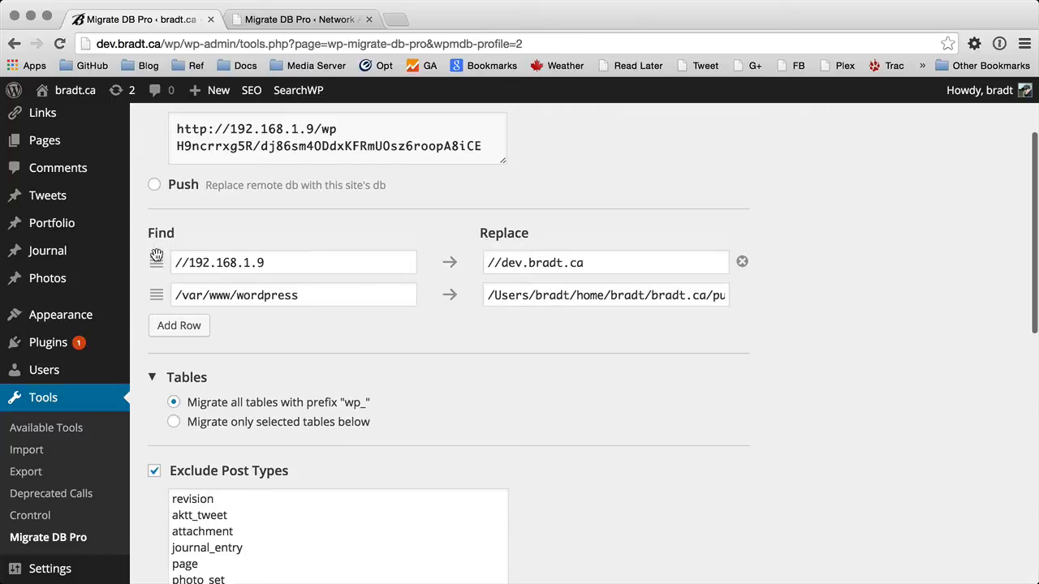
left_click(190, 328)
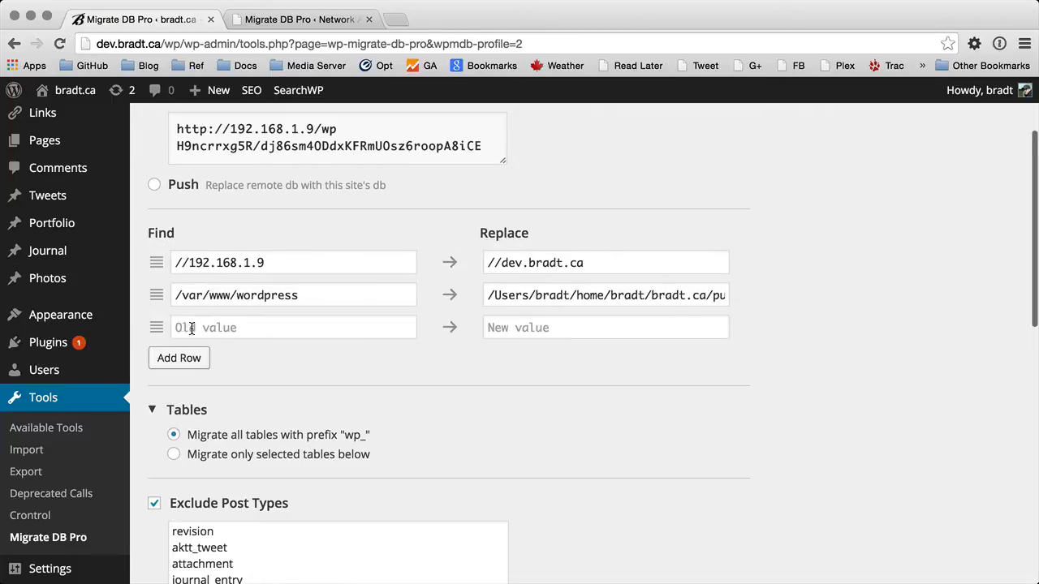
left_click(177, 357)
left_click(175, 389)
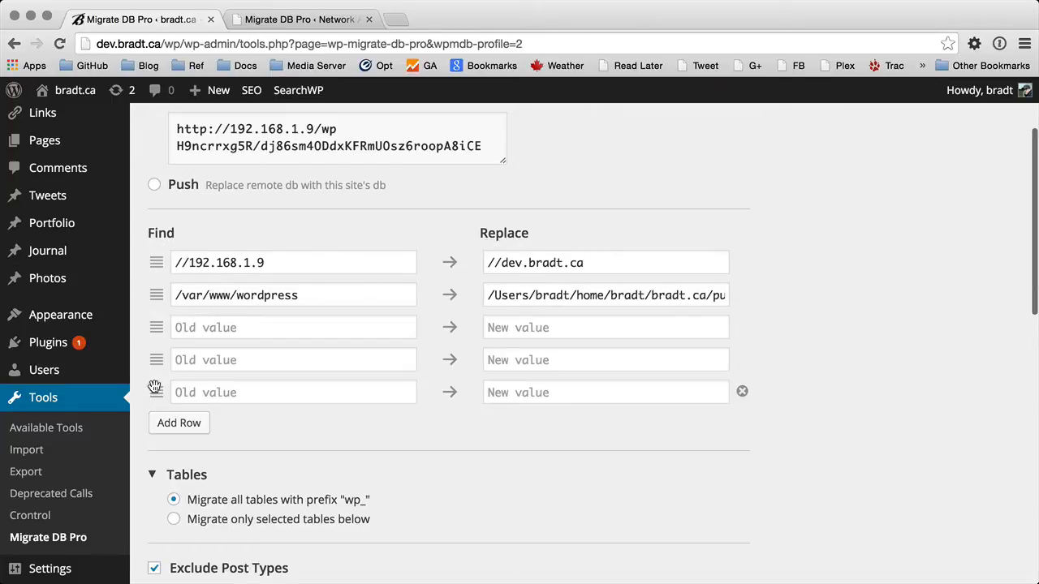
left_click_drag(155, 394, 158, 355)
Remove the three blank rows from the find/replace list.
left_click(741, 360)
left_click(742, 328)
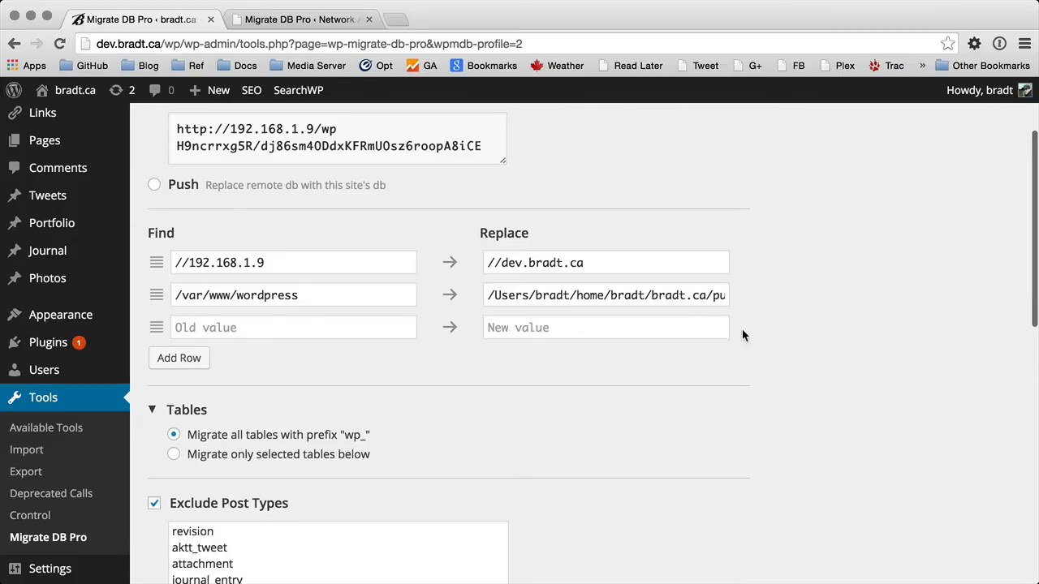
left_click(742, 330)
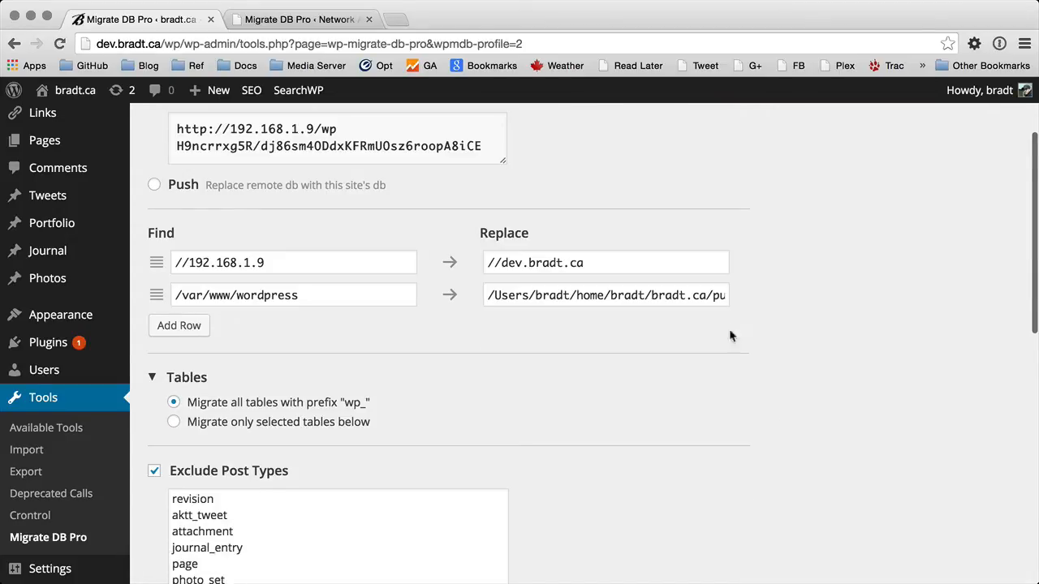
Try migrating only selected tables, selecting wp_links, wp_options, and wp_postmeta together with wp_posts.
scroll(311, 383, "down", 3)
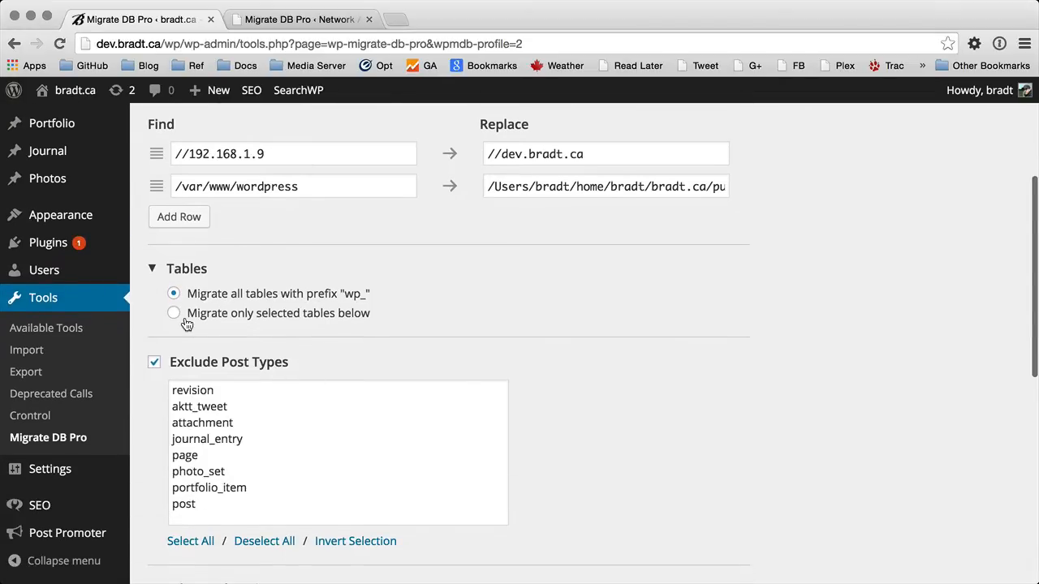
left_click(191, 315)
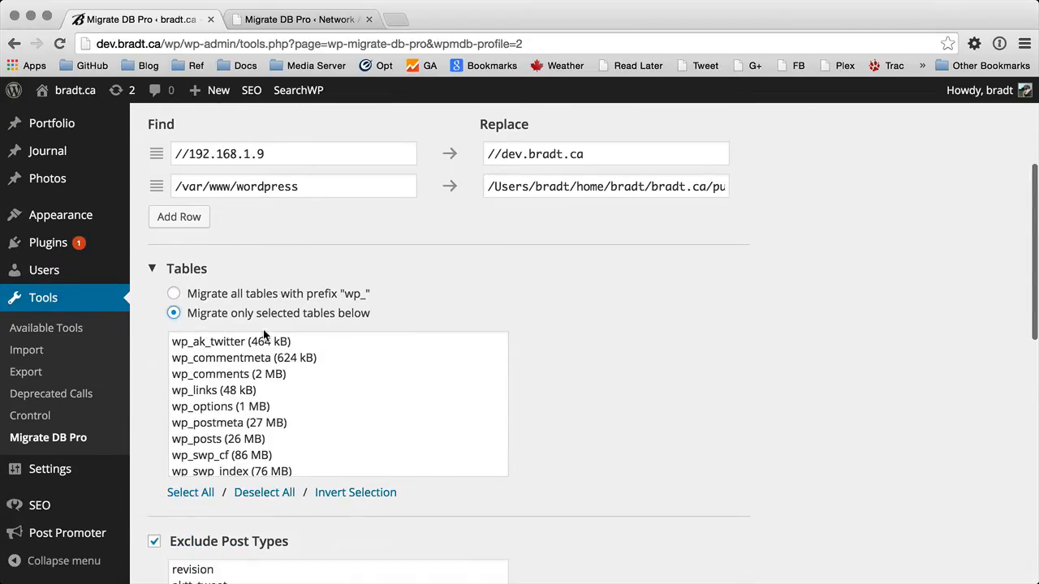
left_click(235, 397)
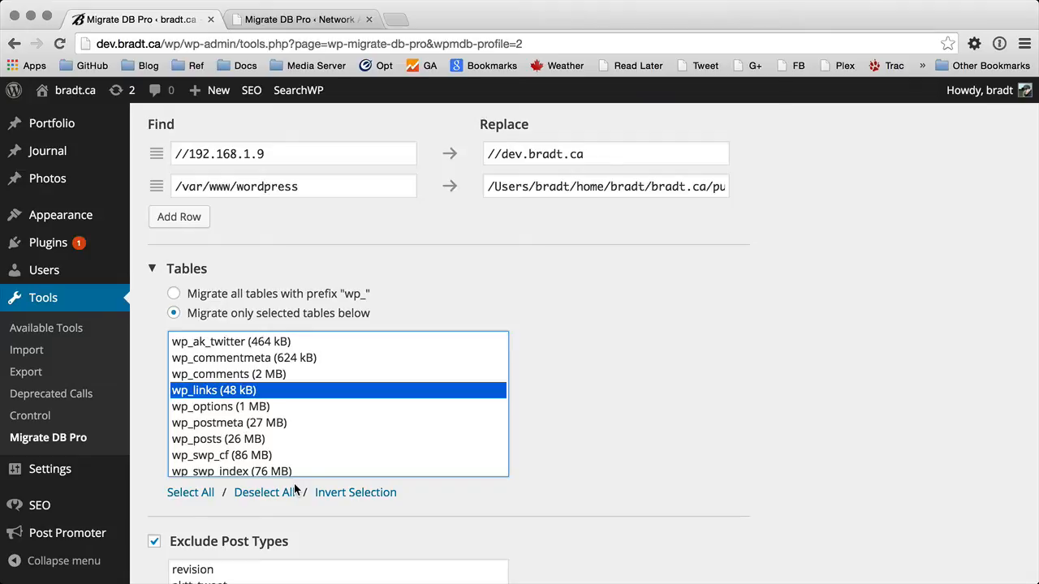
left_click(216, 378)
left_click(215, 410)
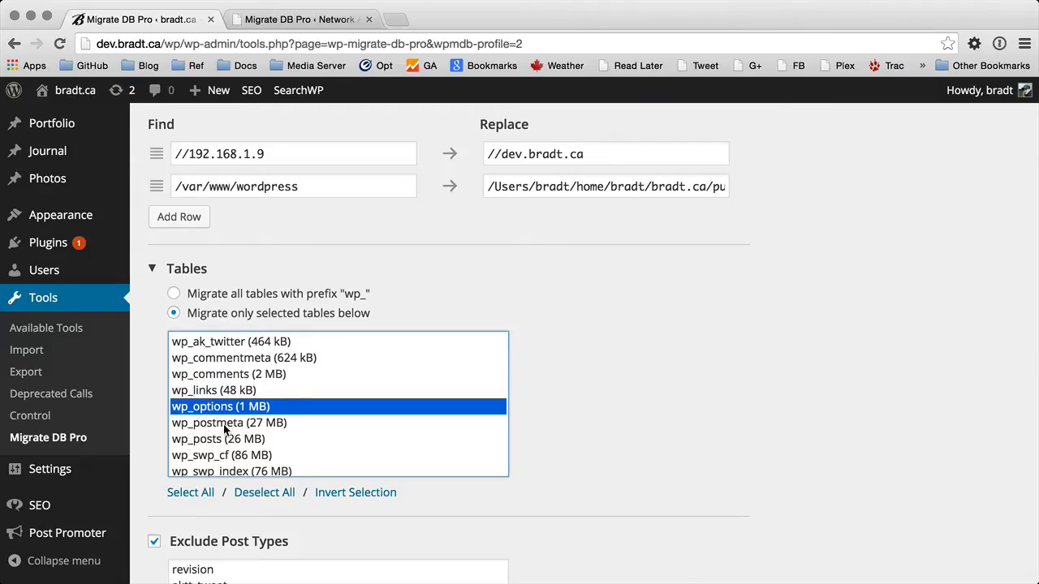
left_click_drag(216, 421, 221, 439)
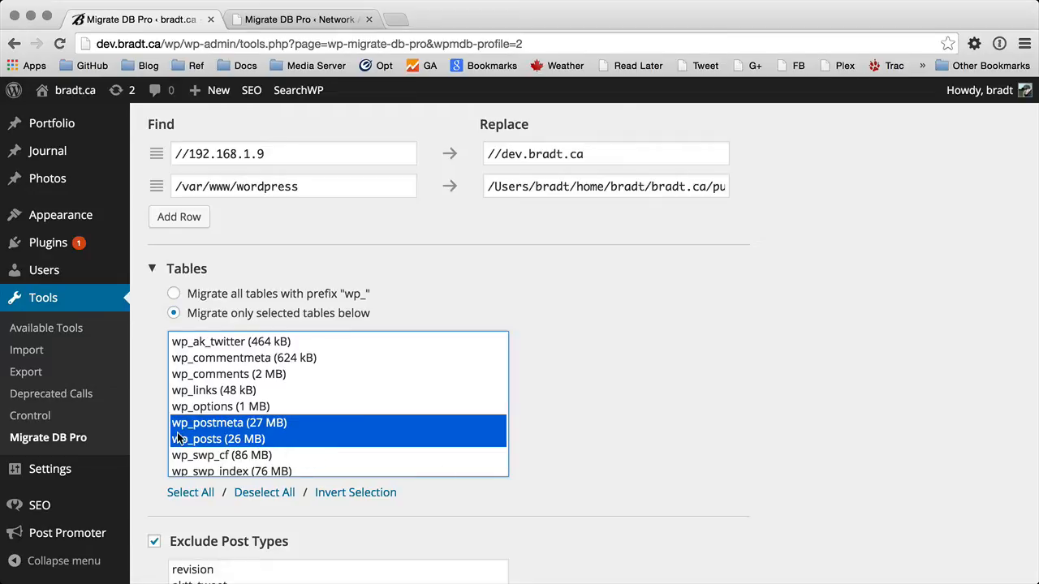
Try selecting wp_postmeta and wp_posts individually, and return to migrating all tables with prefix "wp_".
left_click_drag(216, 358, 232, 419)
left_click(234, 417)
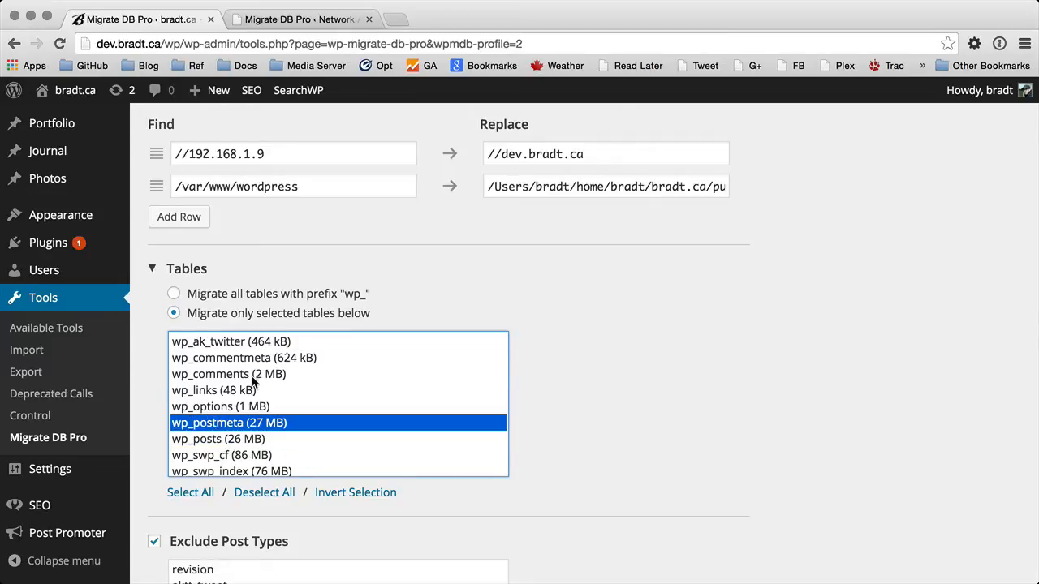
left_click_drag(247, 378, 249, 426)
left_click(242, 439)
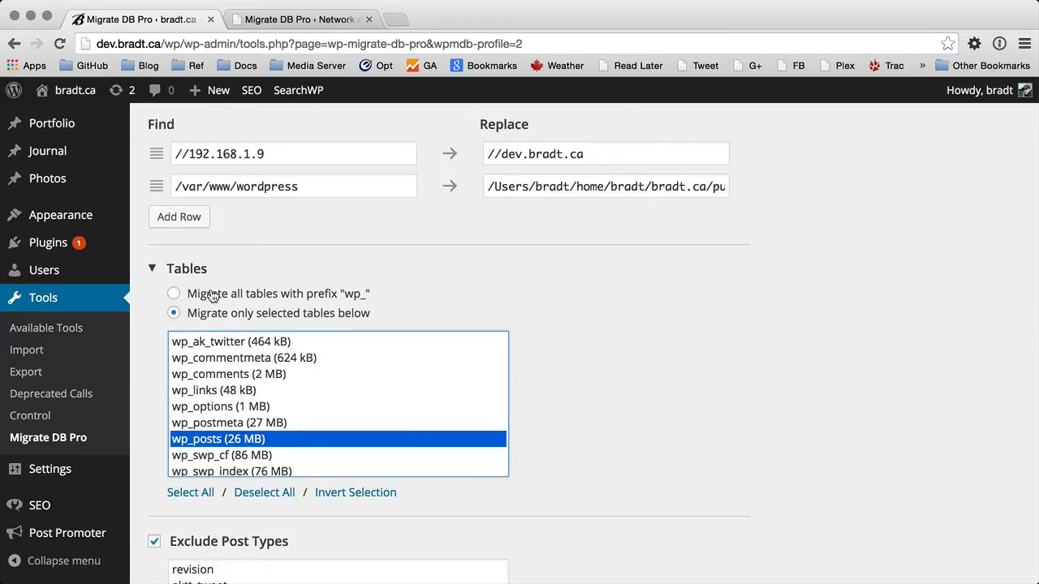
left_click(284, 300)
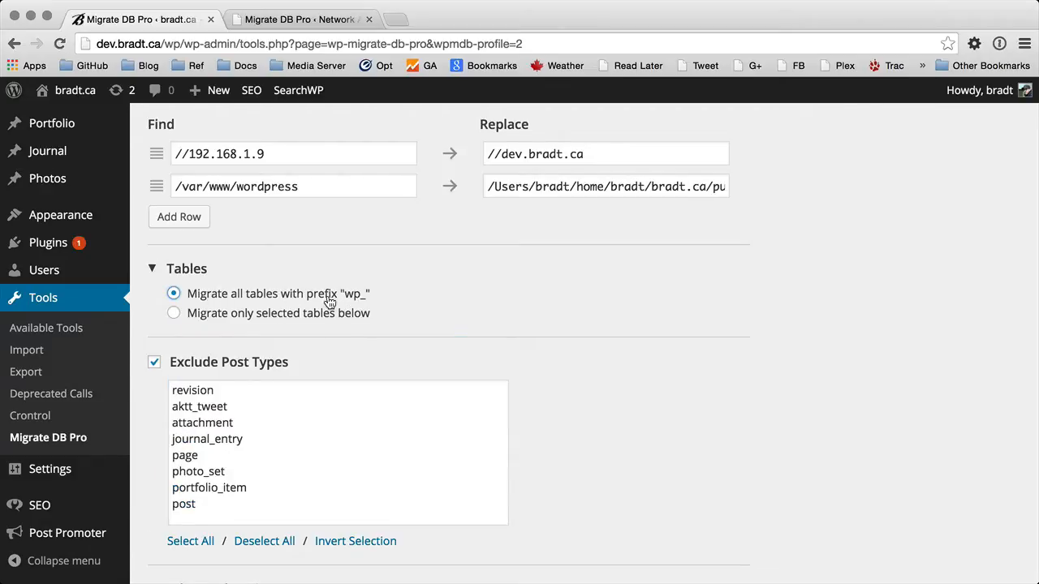
Turn the Exclude Post Types option off and on again.
scroll(592, 336, "down", 4)
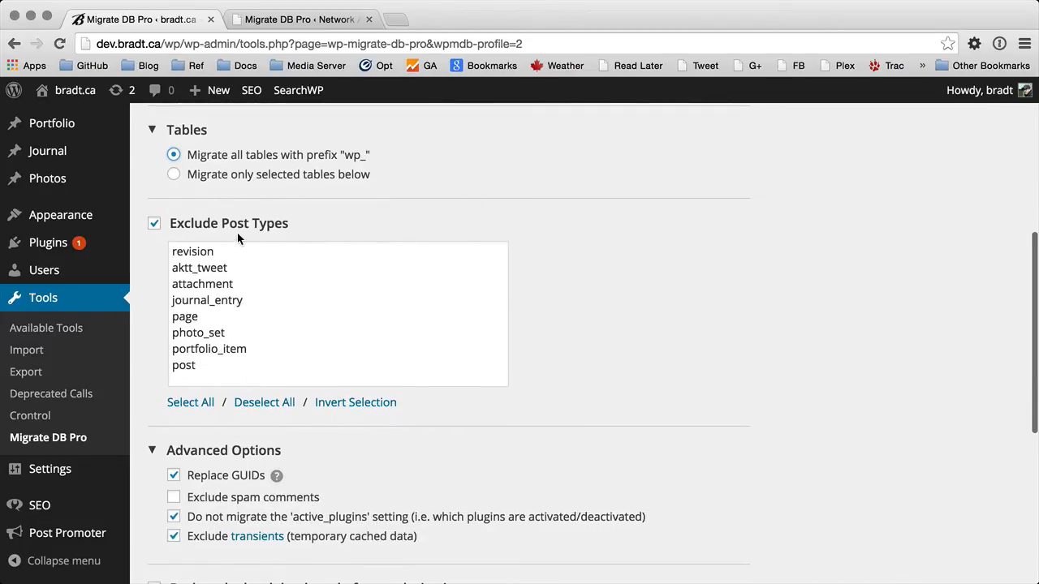
left_click(191, 226)
left_click(192, 226)
scroll(249, 259, "up", 2)
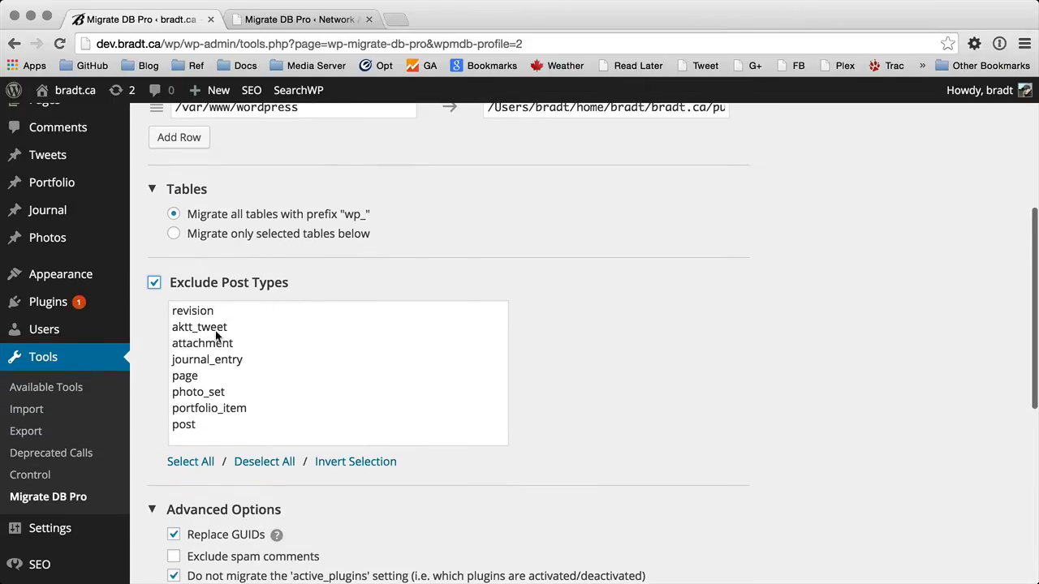
Try selecting the page and post entries alternately in the excluded post types list.
scroll(209, 375, "down", 1)
left_click(213, 373)
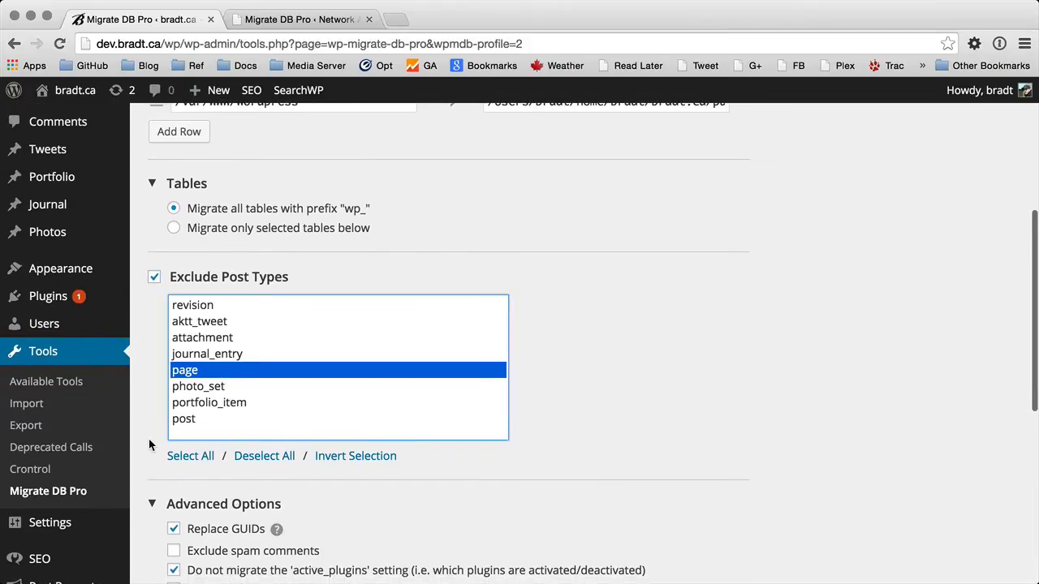
left_click(186, 419)
scroll(187, 418, "up", 1)
left_click_drag(189, 372, 192, 427)
left_click(194, 424)
scroll(193, 424, "up", 1)
left_click(195, 380)
mouse_move(195, 380)
left_mouse_down()
mouse_move(200, 424)
mouse_move(193, 377)
left_mouse_up()
left_click(196, 427)
Select page as the only post type to exclude from the migration.
scroll(196, 430, "down", 1)
left_click(193, 376)
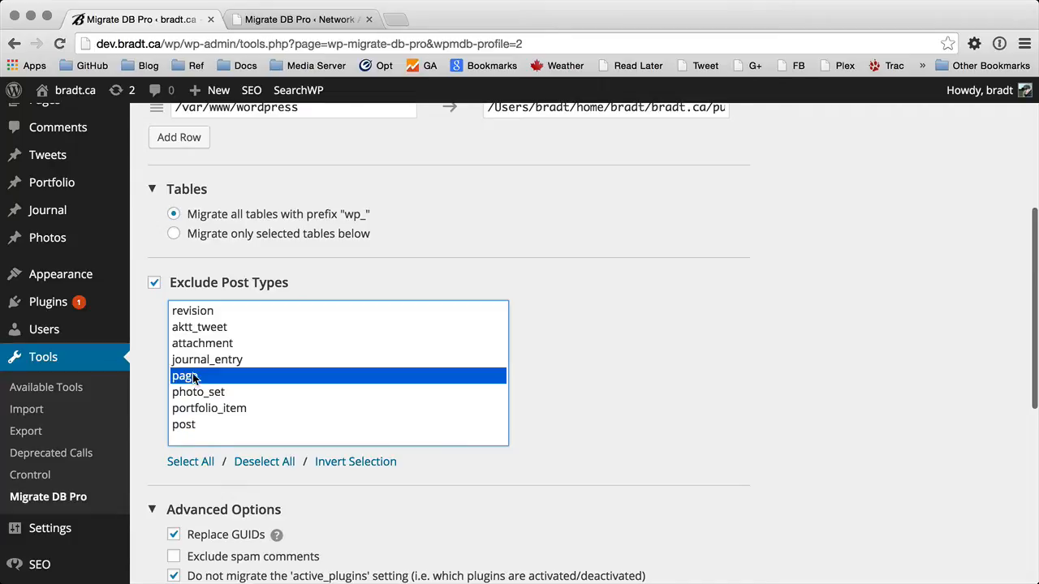
left_click(194, 428)
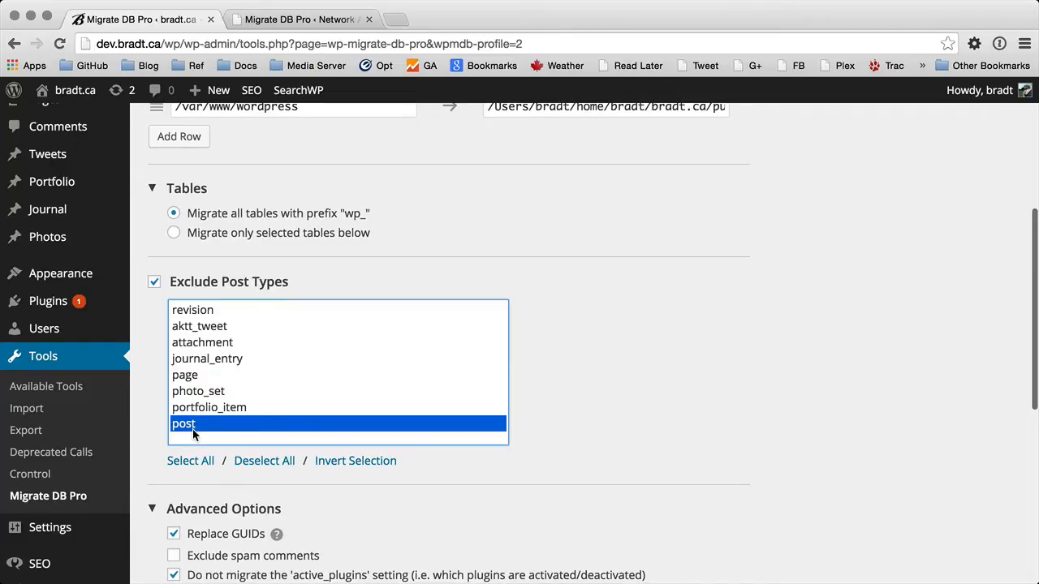
scroll(188, 380, "down", 1)
left_click(187, 381)
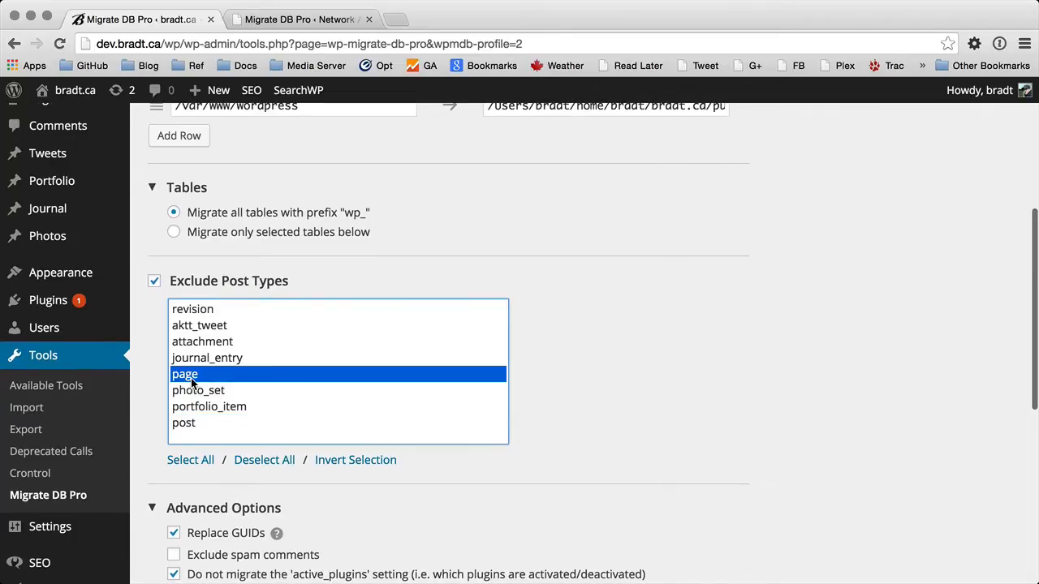
Show the help explanation for the Replace GUIDs option under Advanced Options.
scroll(200, 422, "down", 1)
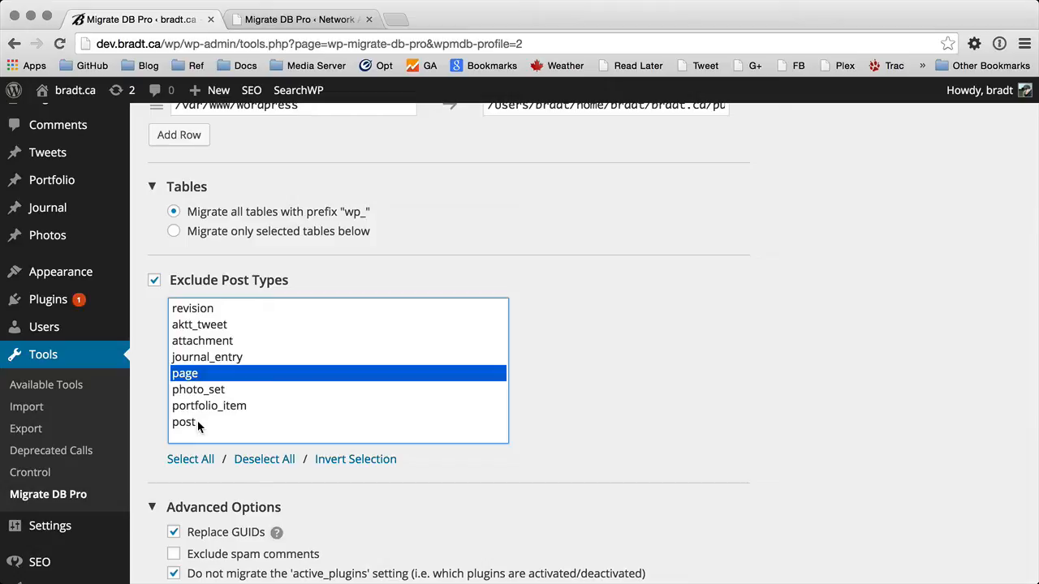
scroll(297, 423, "down", 5)
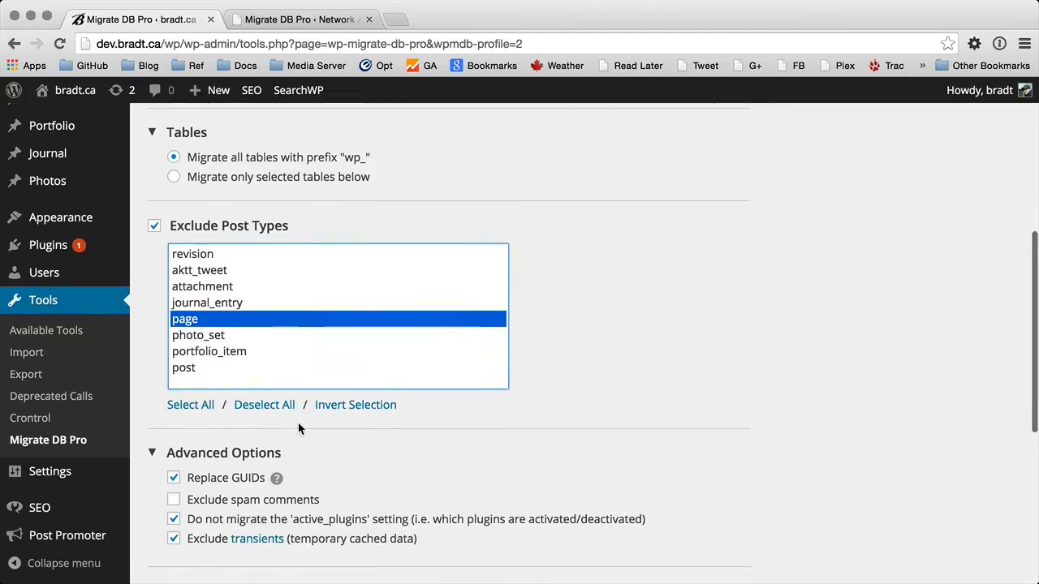
scroll(381, 407, "down", 1)
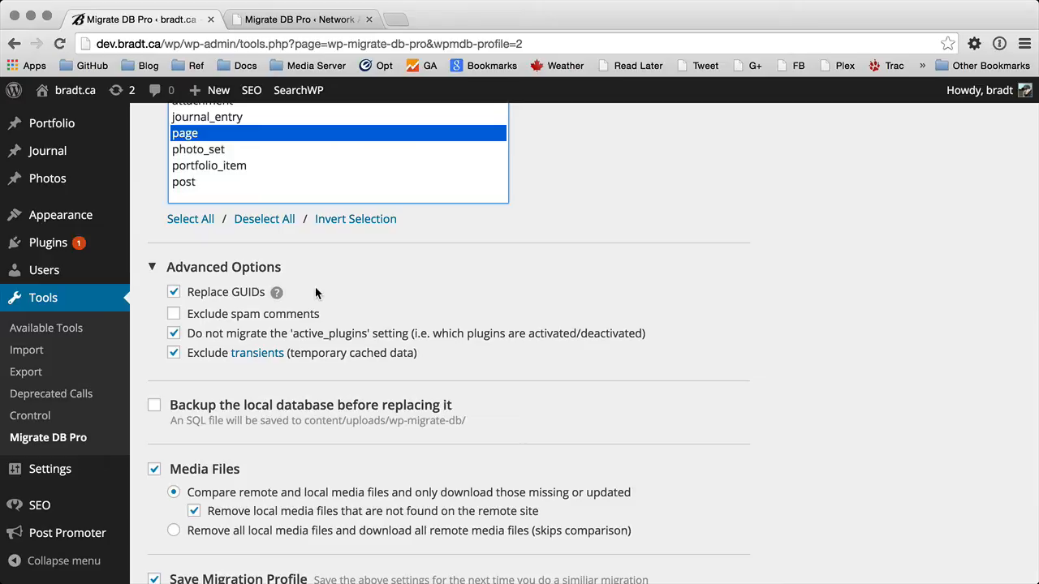
left_click(278, 293)
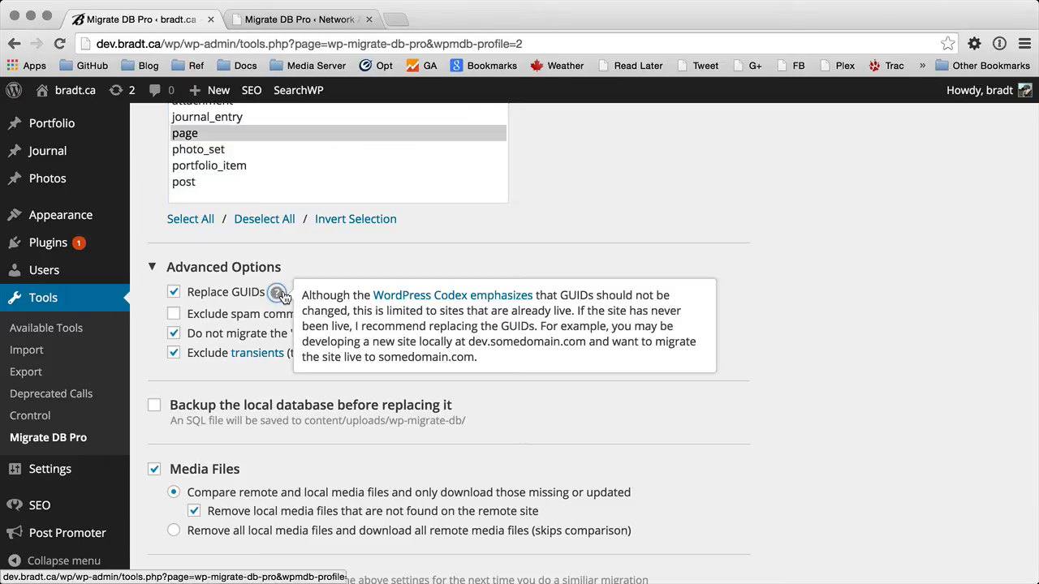
Examine the explanation of when to replace GUIDs, repeatedly opening and closing the help note beside Replace GUIDs.
left_click(279, 296)
left_click(278, 297)
left_click(278, 298)
left_click(276, 297)
left_click(276, 297)
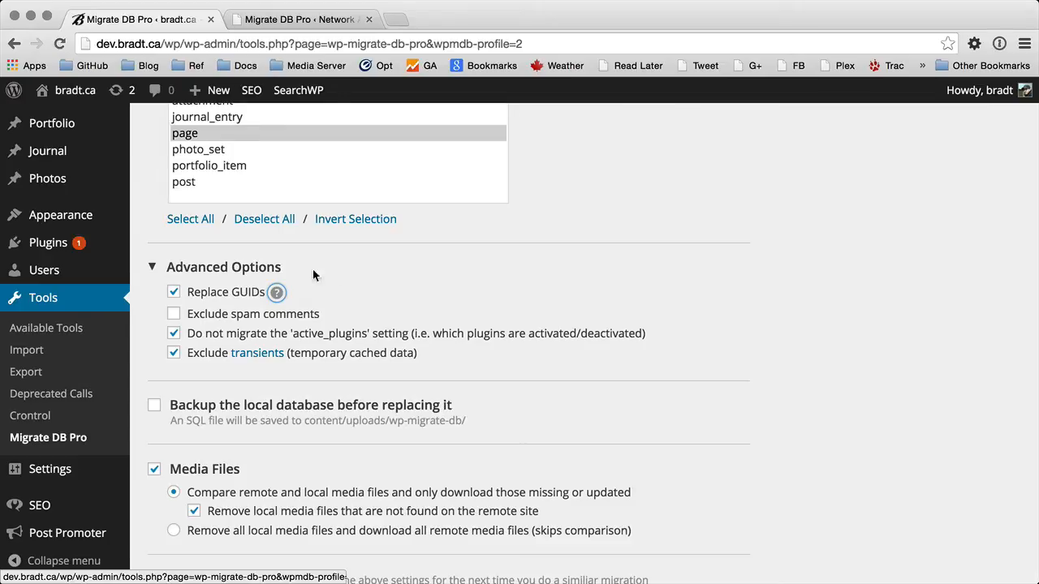
left_click(278, 295)
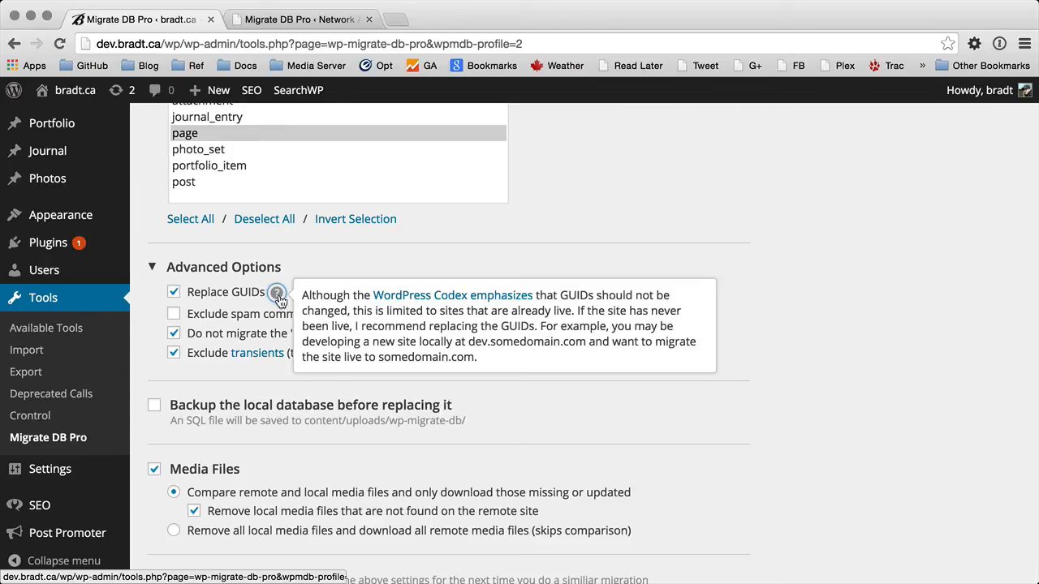
left_click(277, 297)
left_click(276, 297)
left_click(277, 297)
left_click(278, 297)
left_click(277, 297)
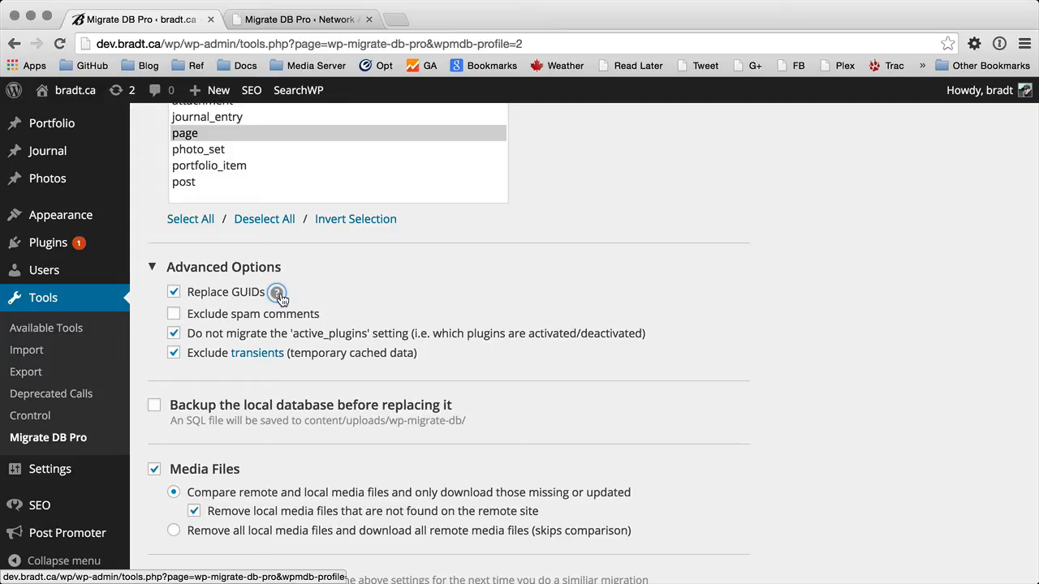
left_click(279, 297)
left_click(278, 295)
left_click(277, 293)
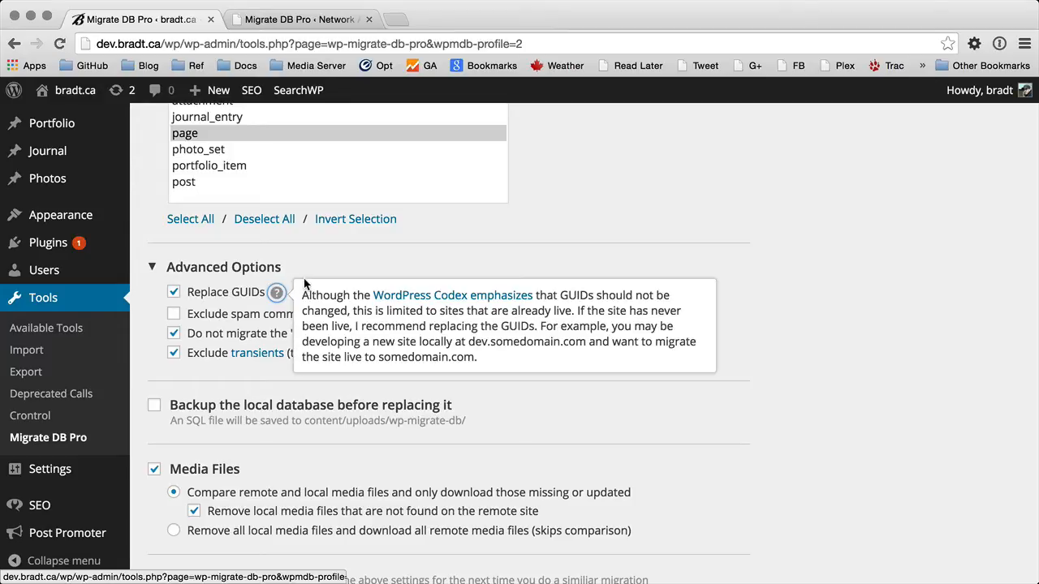
left_click(314, 276)
left_click(279, 294)
left_click(324, 272)
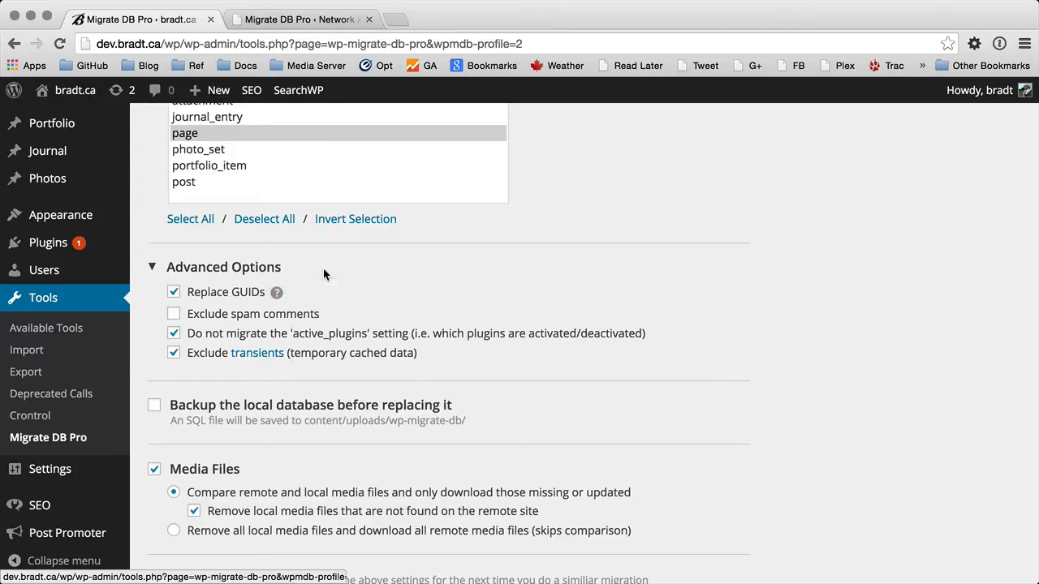
left_click(278, 296)
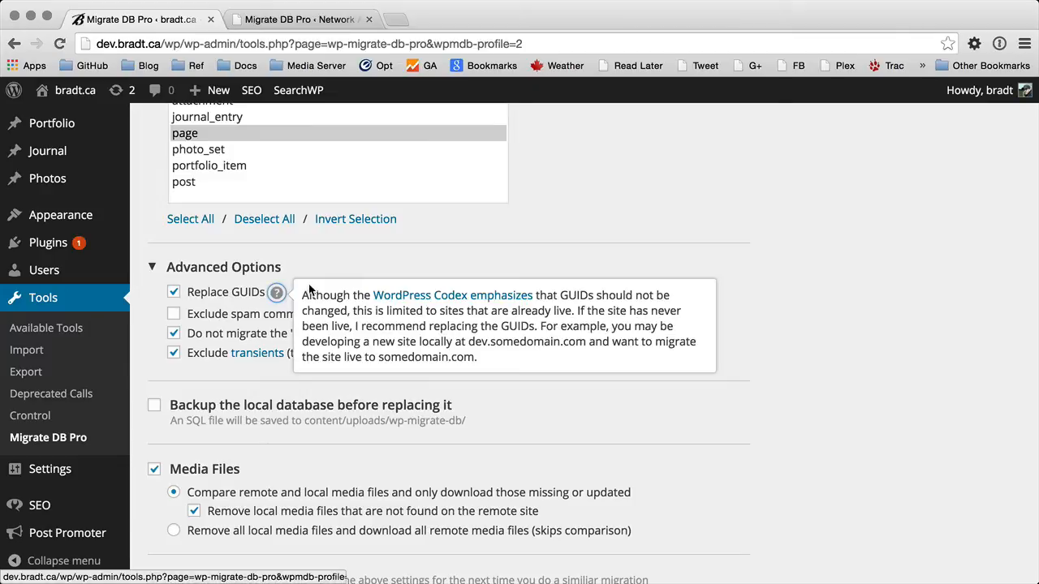
left_click(275, 299)
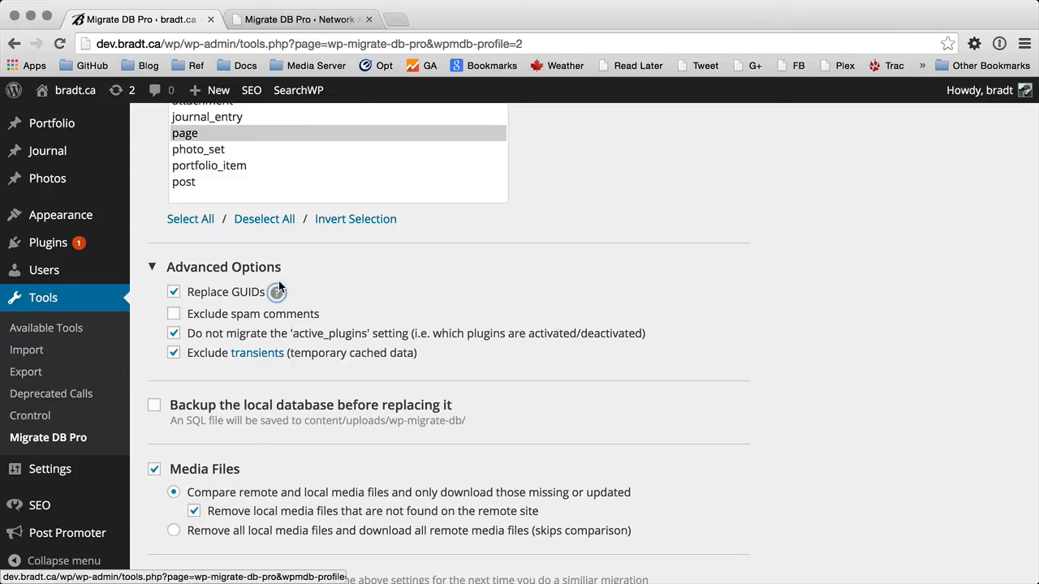
left_click(277, 294)
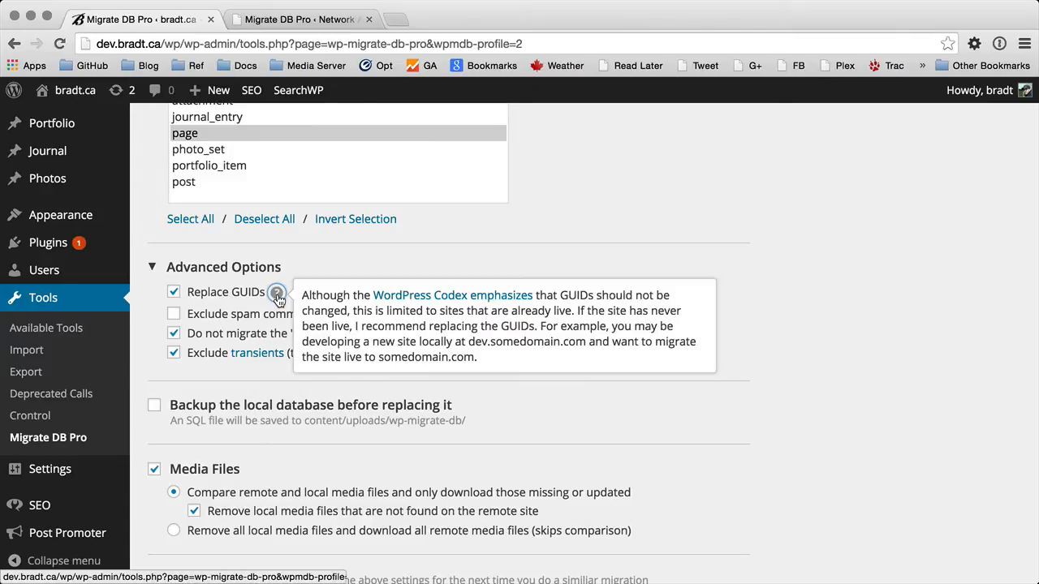
left_click(277, 296)
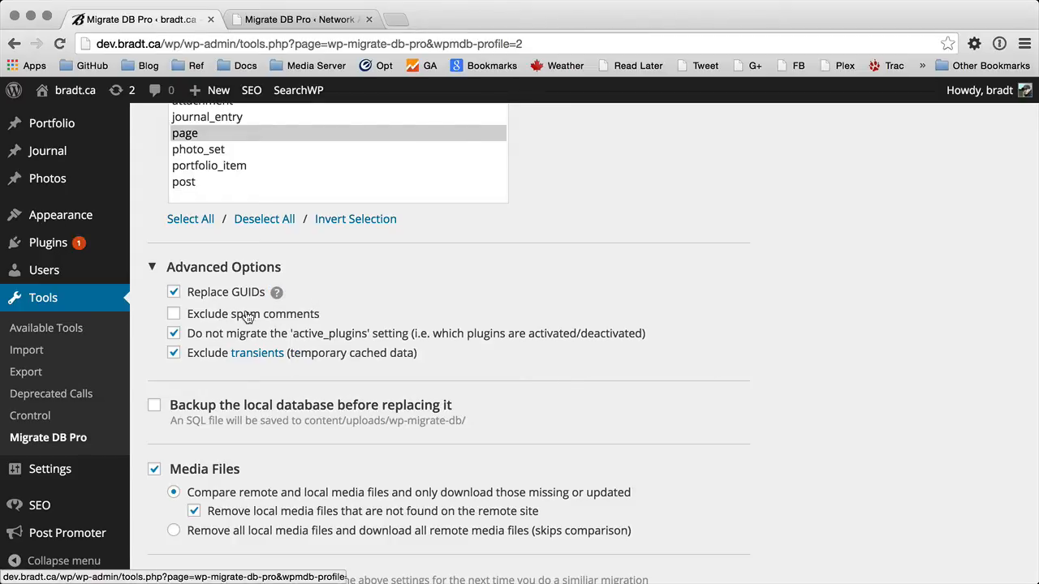
Enable Exclude spam comments and turn the 'active_plugins' exclusion off and on again.
left_click(239, 323)
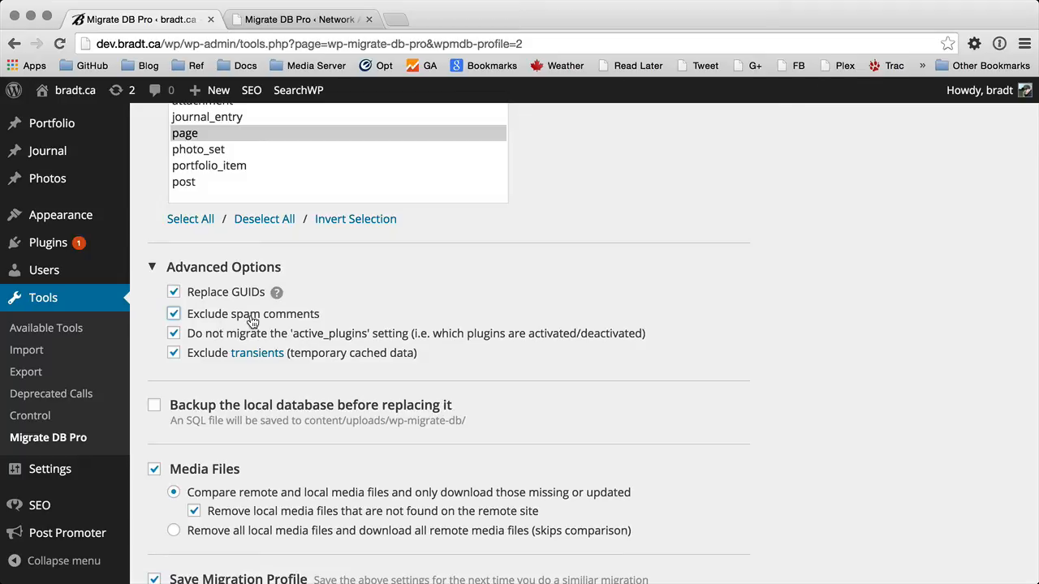
left_click(209, 341)
left_click(220, 341)
Toggle the 'active_plugins' and Exclude transients options off and back on under Advanced Options.
scroll(436, 302, "up", 10)
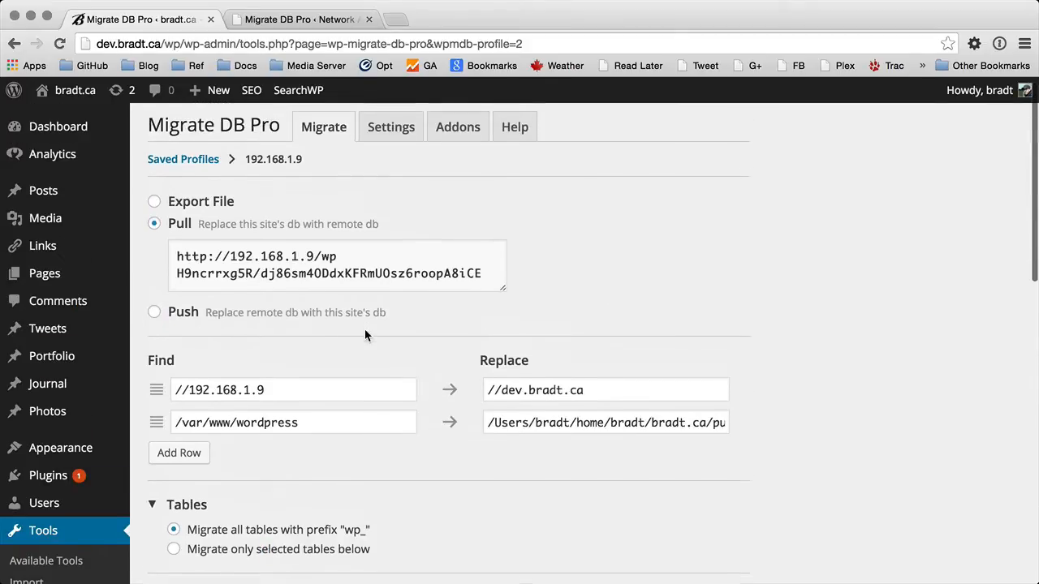
scroll(364, 334, "down", 6)
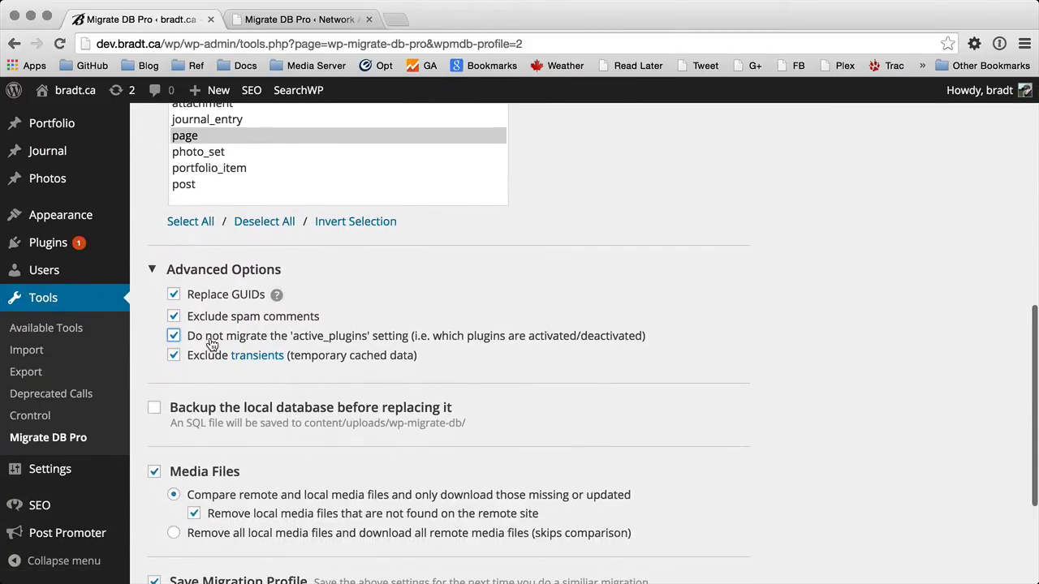
left_click(204, 341)
left_click(200, 341)
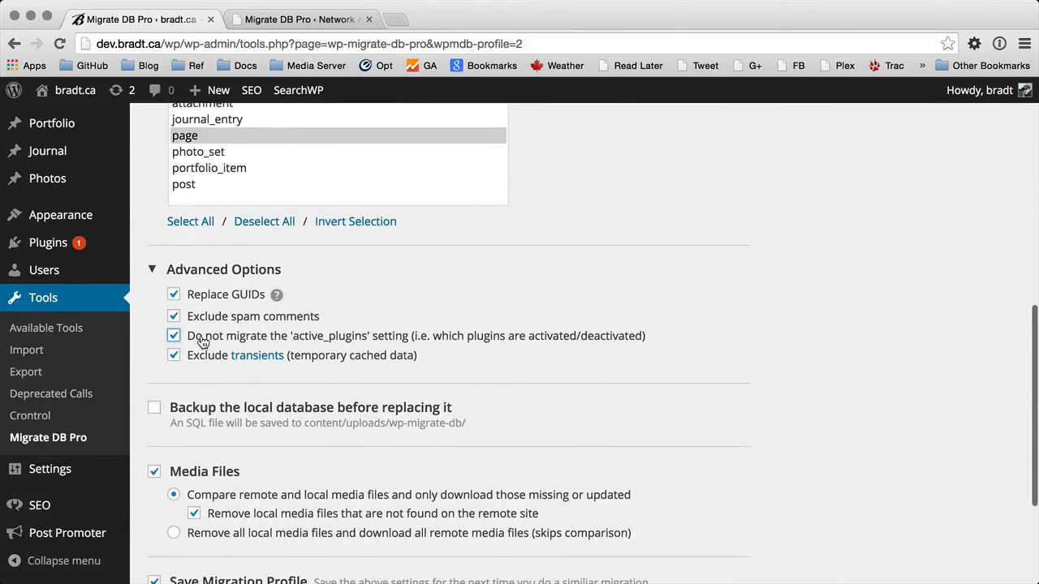
left_click(294, 339)
left_click(295, 339)
left_click(203, 361)
left_click(210, 360)
Enable the local database backup before replacement and limit it to the tables selected for migration.
scroll(347, 366, "down", 3)
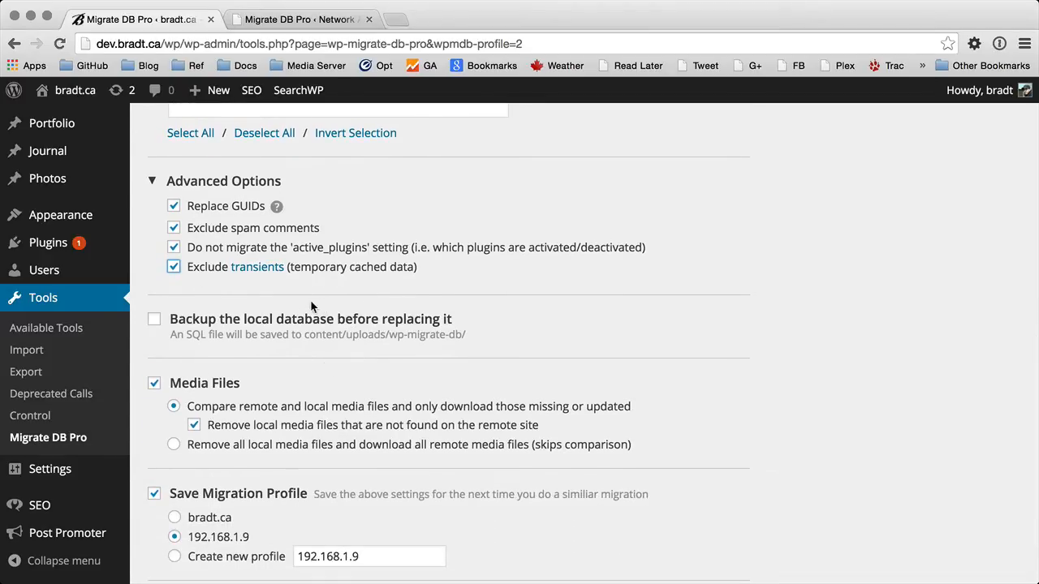
left_click(232, 323)
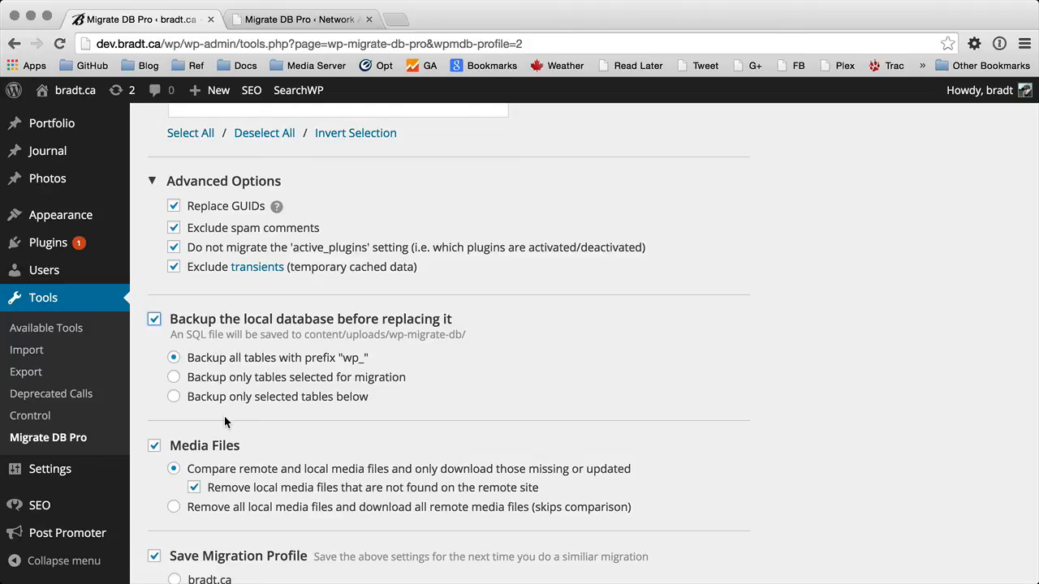
scroll(232, 397, "down", 1)
left_click(245, 354)
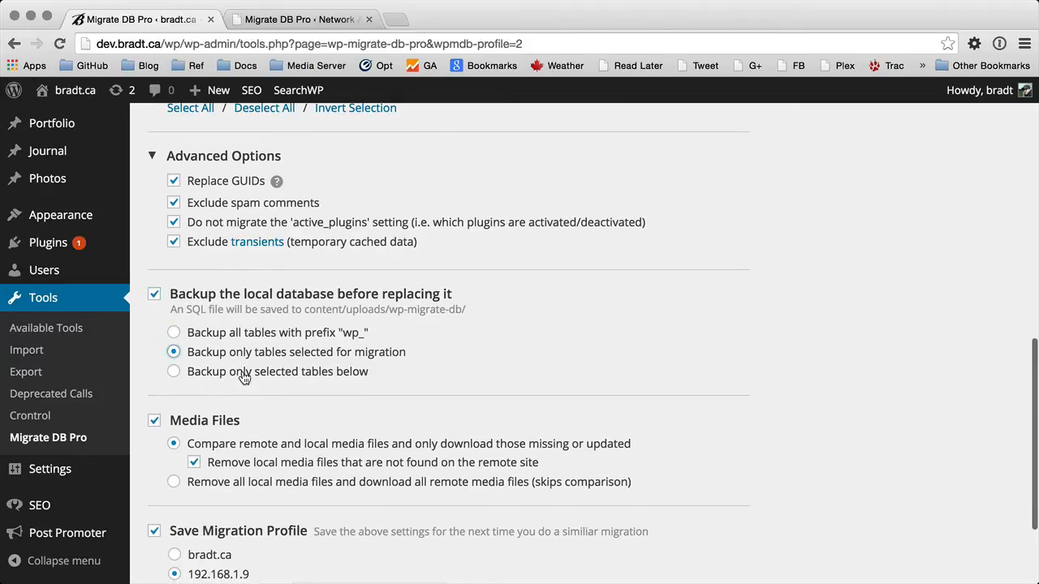
Try the option to back up only selected tables, look through its table list, and return to backing up tables selected for migration.
left_click(243, 373)
left_click(240, 355)
left_click(236, 374)
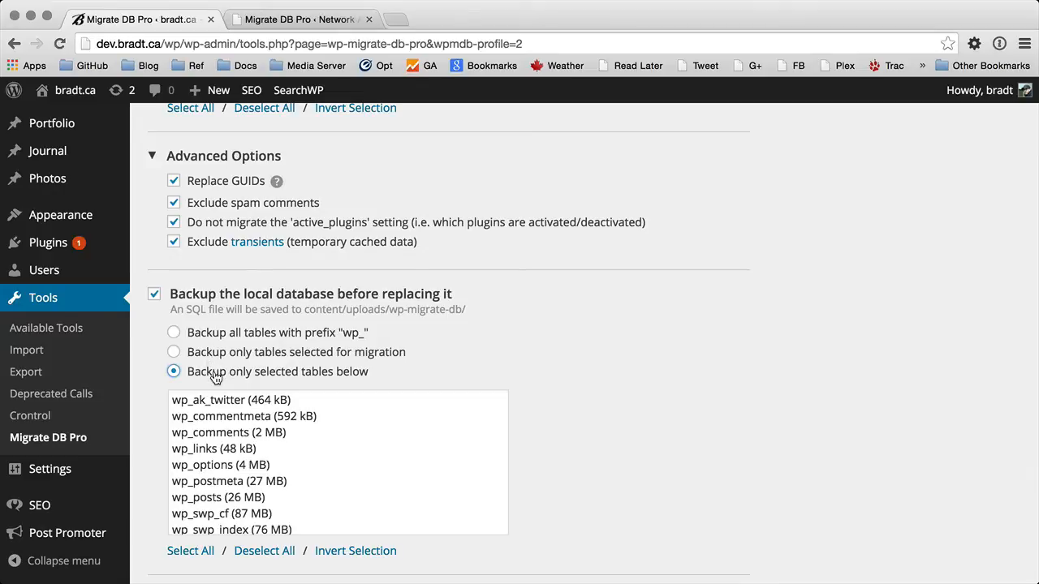
scroll(258, 475, "down", 2)
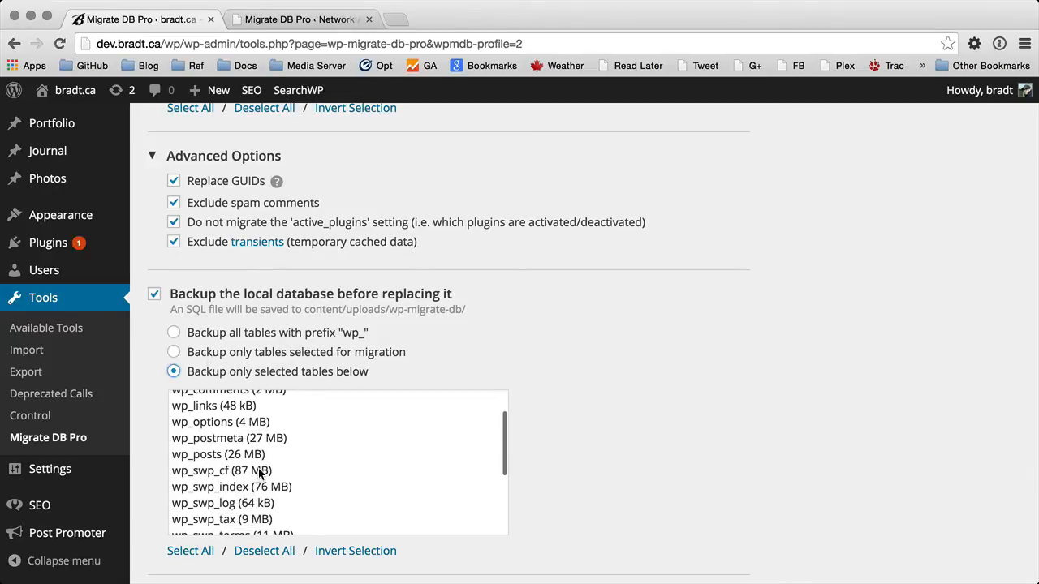
scroll(260, 474, "down", 3)
scroll(272, 439, "up", 6)
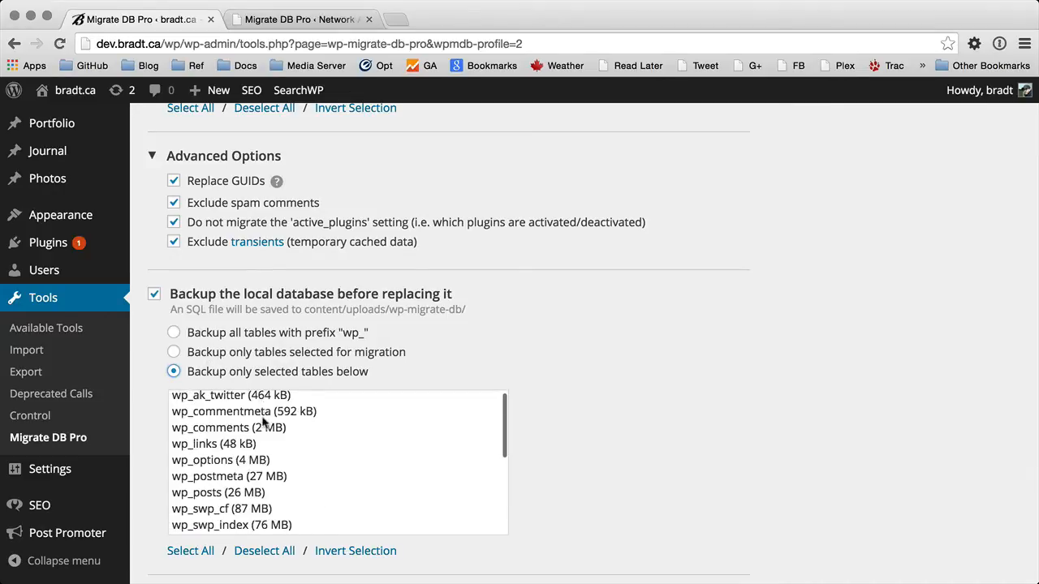
left_click(268, 355)
Restrict the migration to selected tables only, choosing wp_commentmeta and wp_comments.
scroll(365, 367, "up", 2)
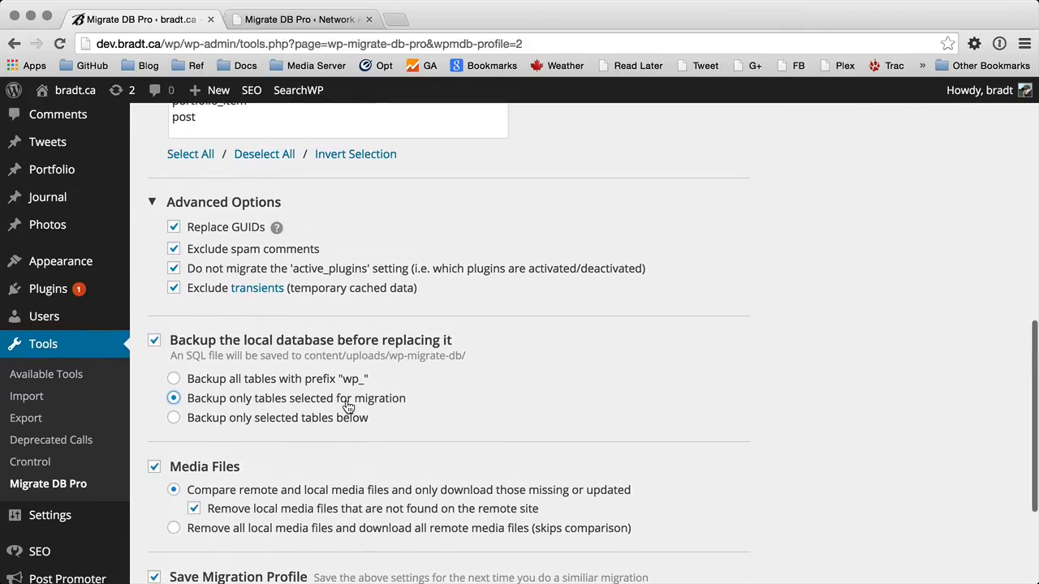
scroll(370, 406, "up", 20)
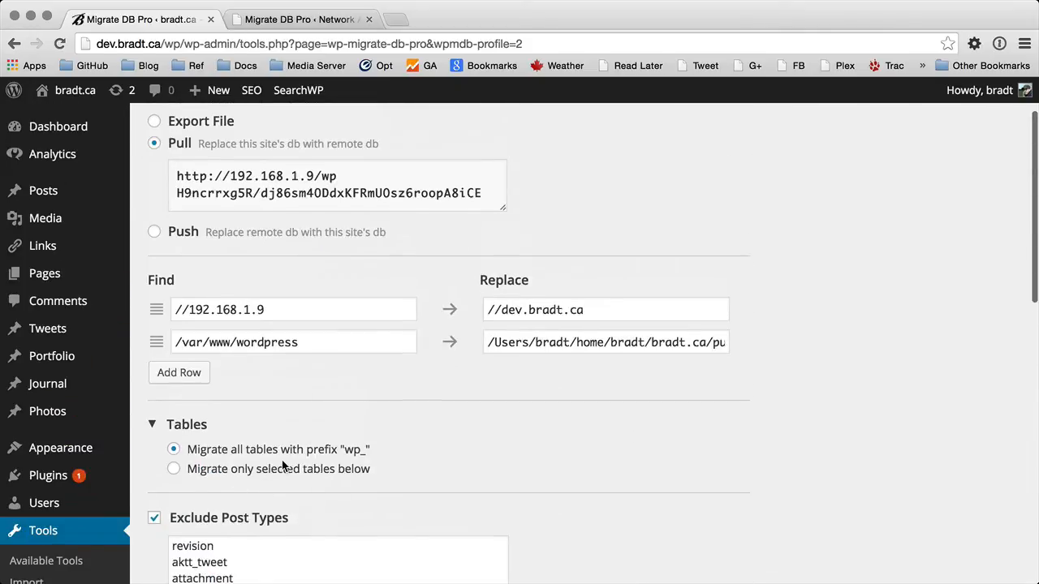
left_click(266, 477)
left_click_drag(243, 519, 260, 483)
Keep the local database backup set to only the tables selected for migration.
scroll(623, 473, "down", 15)
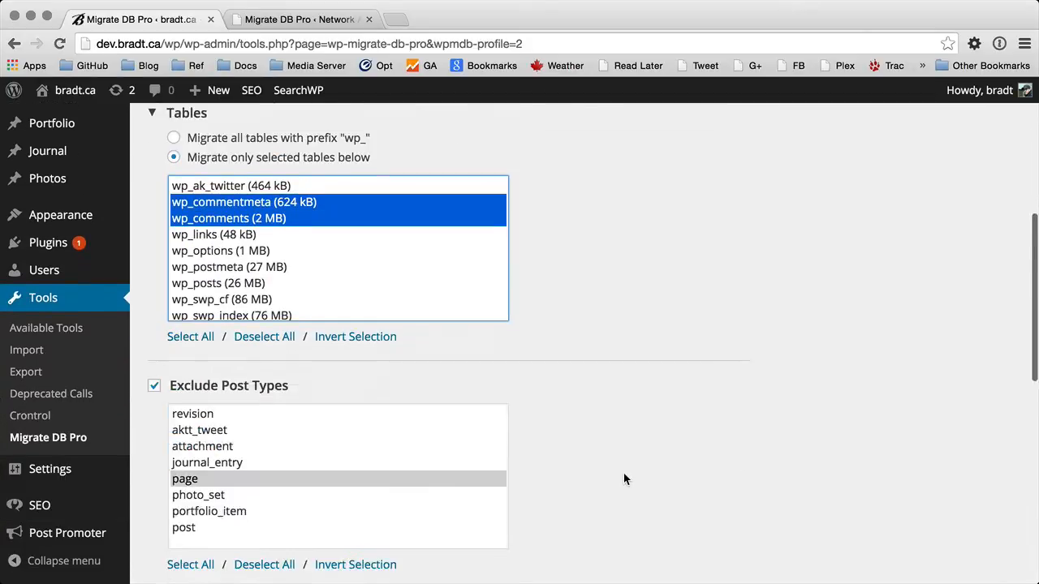
scroll(620, 473, "down", 1)
left_click(208, 431)
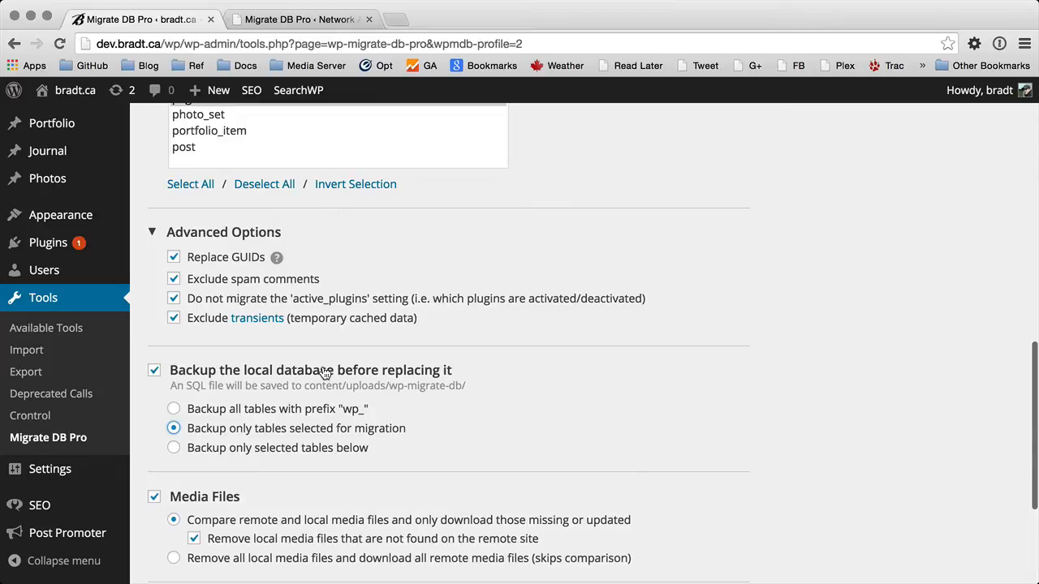
scroll(323, 369, "up", 3)
scroll(323, 369, "down", 3)
Try the alternative Media Files options and restore comparison with removal of local files not found on the remote site.
scroll(324, 372, "down", 5)
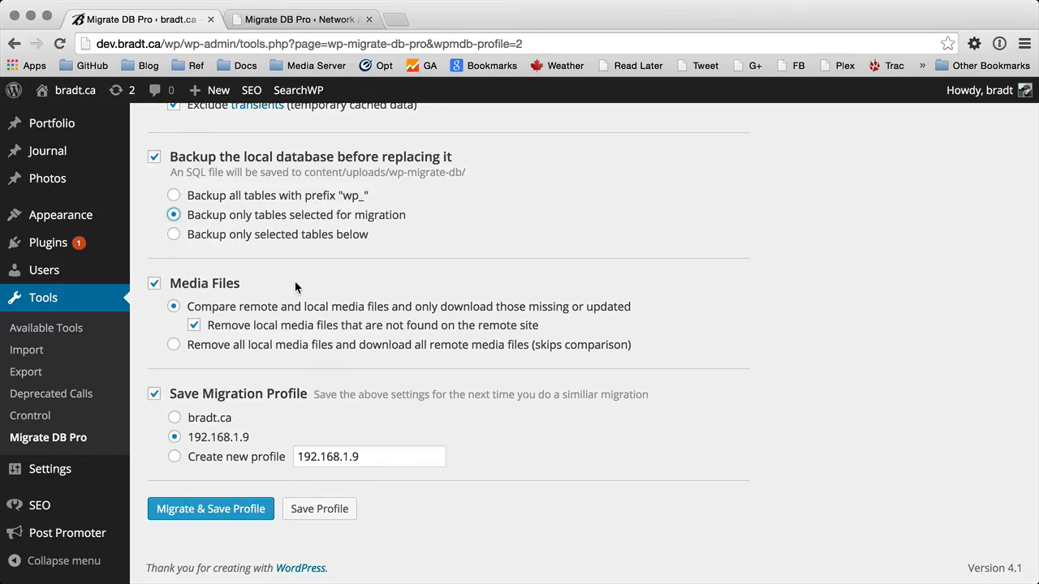
scroll(306, 276, "down", 1)
left_click(254, 330)
left_click(264, 331)
left_click(235, 347)
left_click(256, 309)
left_click(207, 328)
Turn the Save Migration Profile option off and on again.
left_click(199, 394)
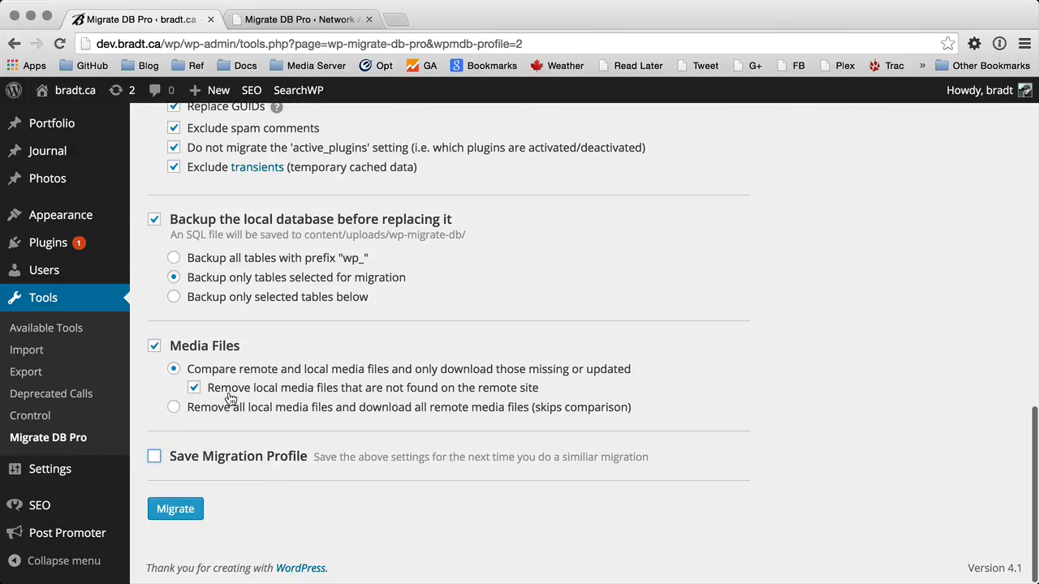
left_click(206, 456)
scroll(321, 431, "down", 2)
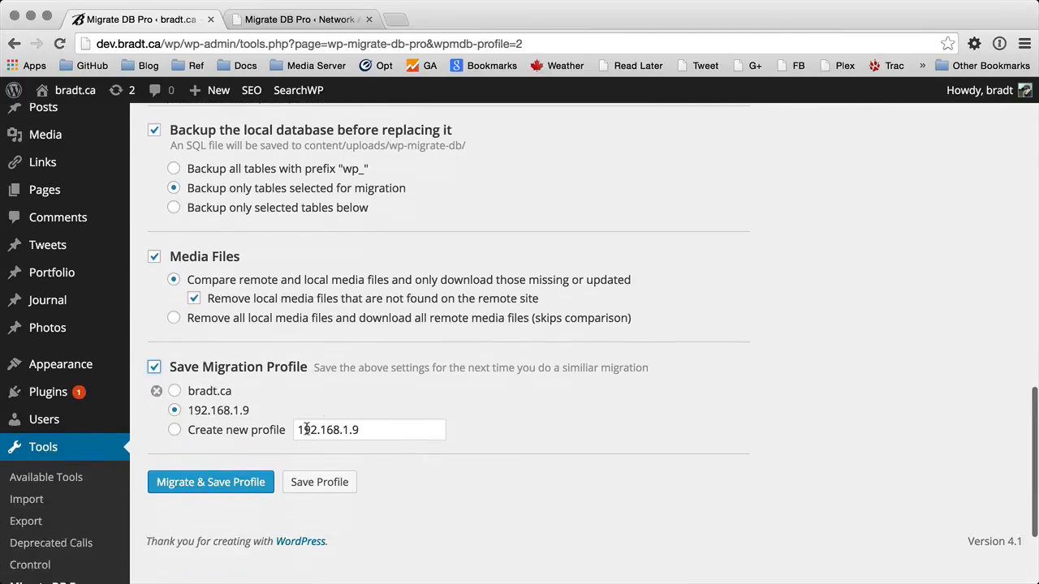
left_click(208, 357)
left_click(209, 356)
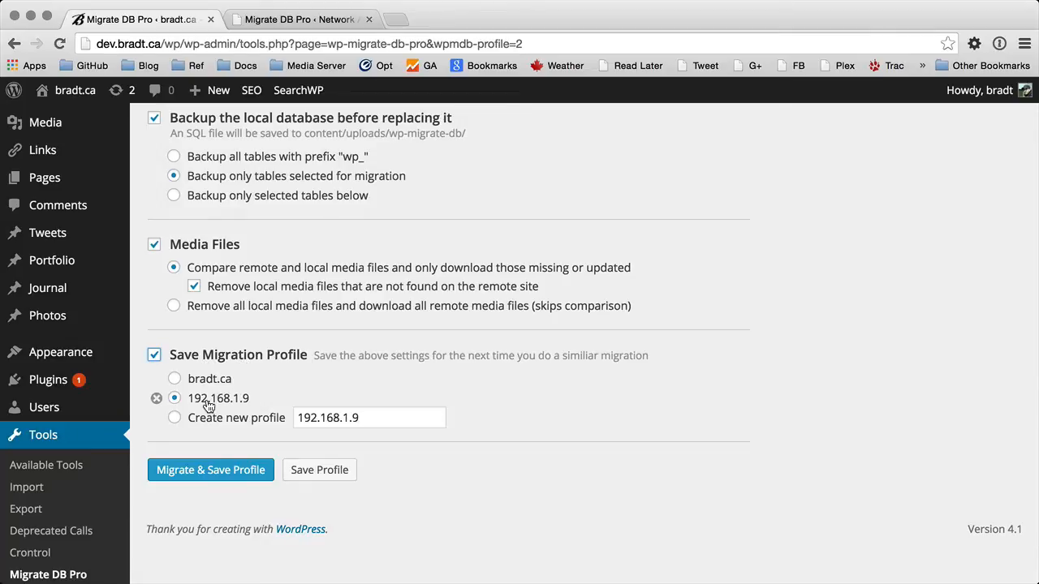
Try the Create new profile option, but save the settings to the existing 192.168.1.9 profile.
left_click(203, 419)
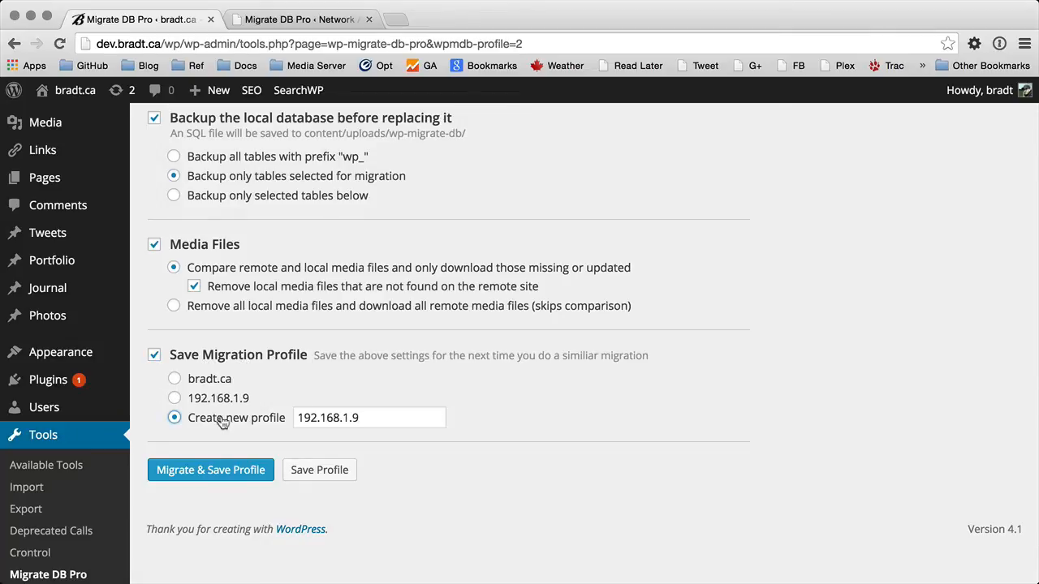
left_click(233, 404)
left_click(325, 469)
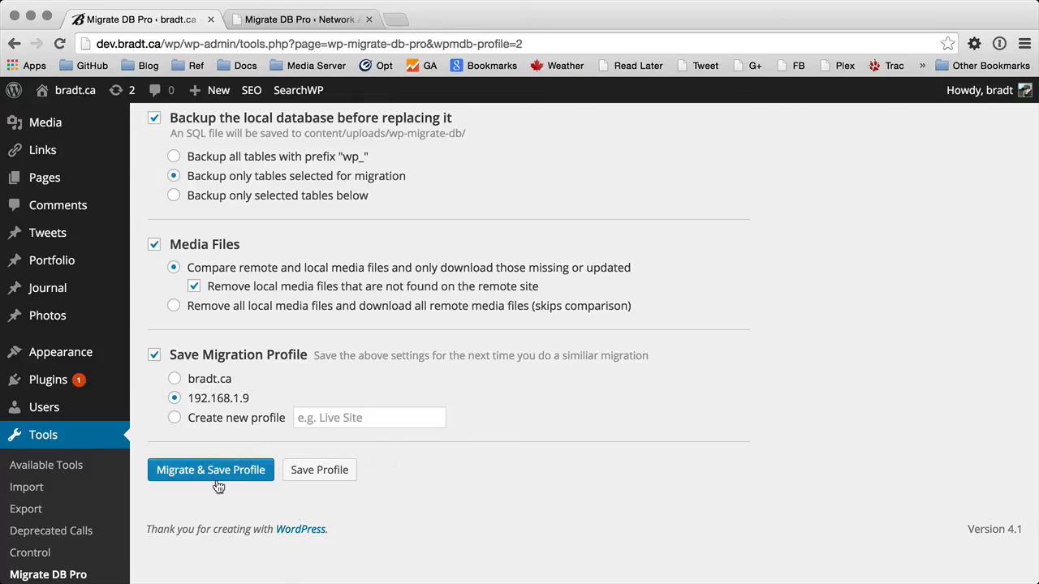
Open the Migrate DB Pro plugin settings.
scroll(260, 365, "up", 15)
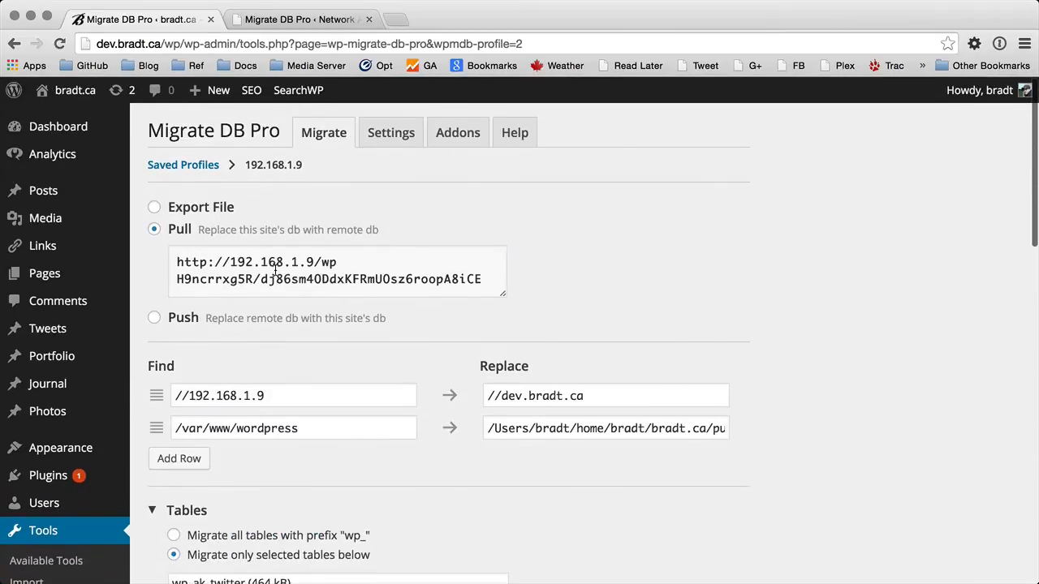
scroll(329, 176, "up", 2)
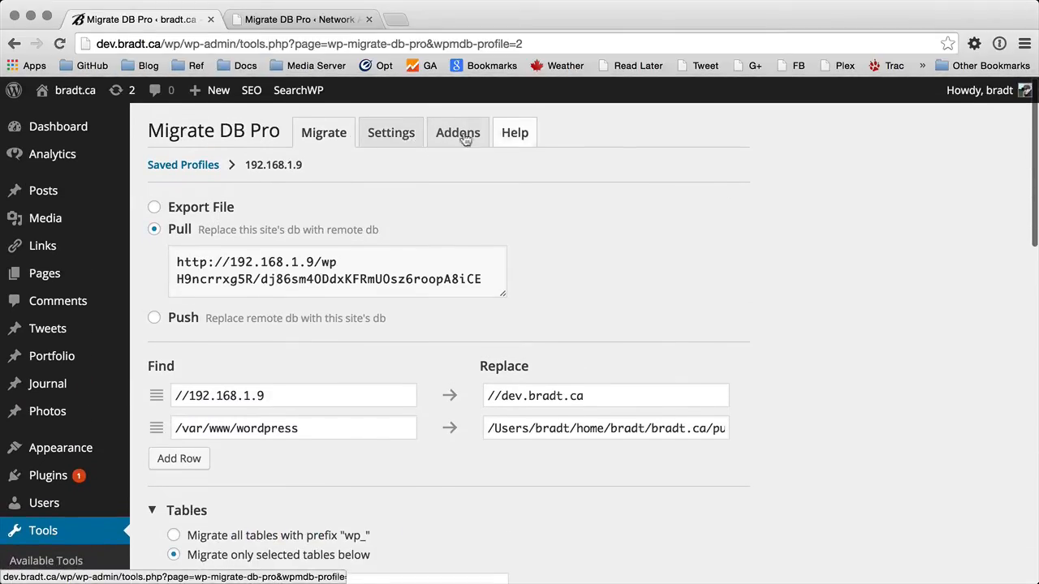
left_click(391, 134)
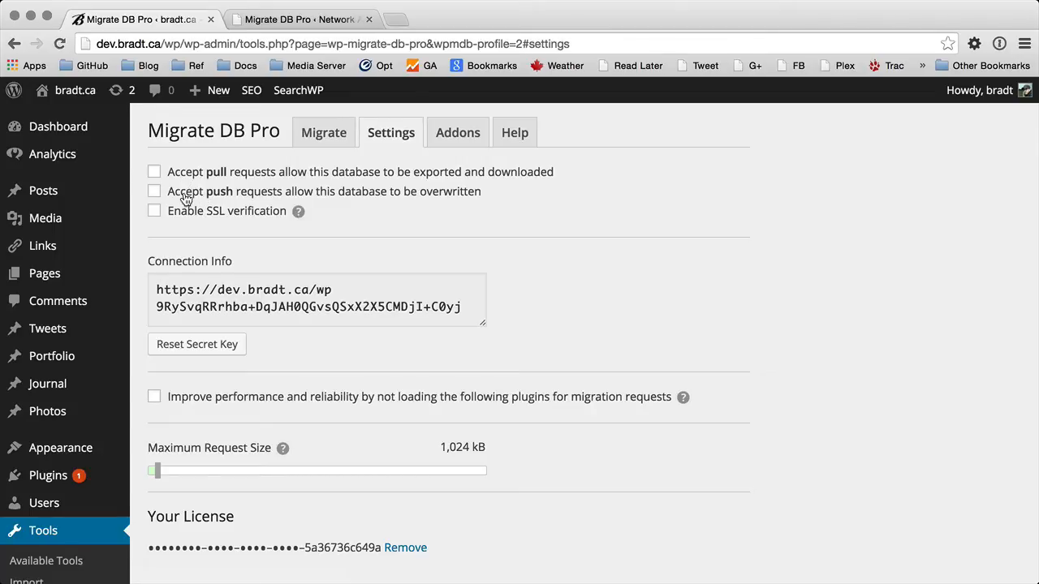
Turn acceptance of push requests and of pull requests on and off again.
left_click(219, 198)
left_click(213, 199)
left_click(235, 172)
left_click(263, 182)
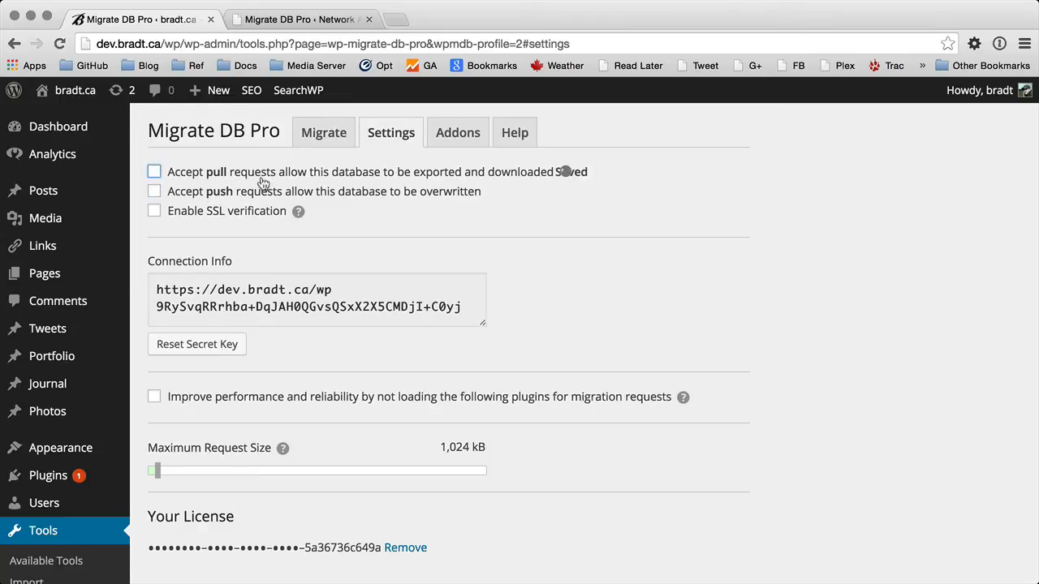
Check the migration profile page and return to the plugin settings.
left_click(329, 133)
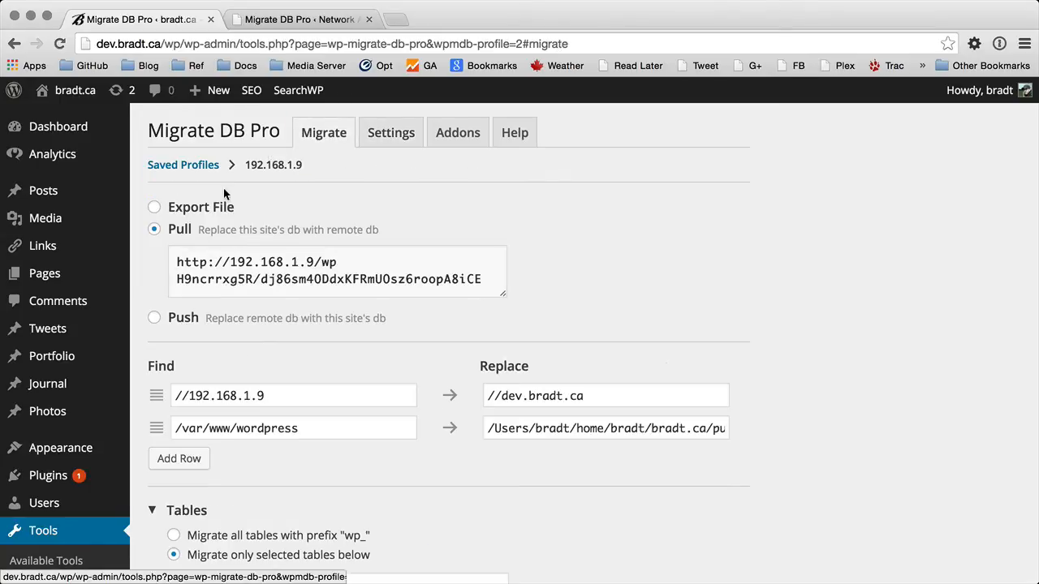
left_click(392, 132)
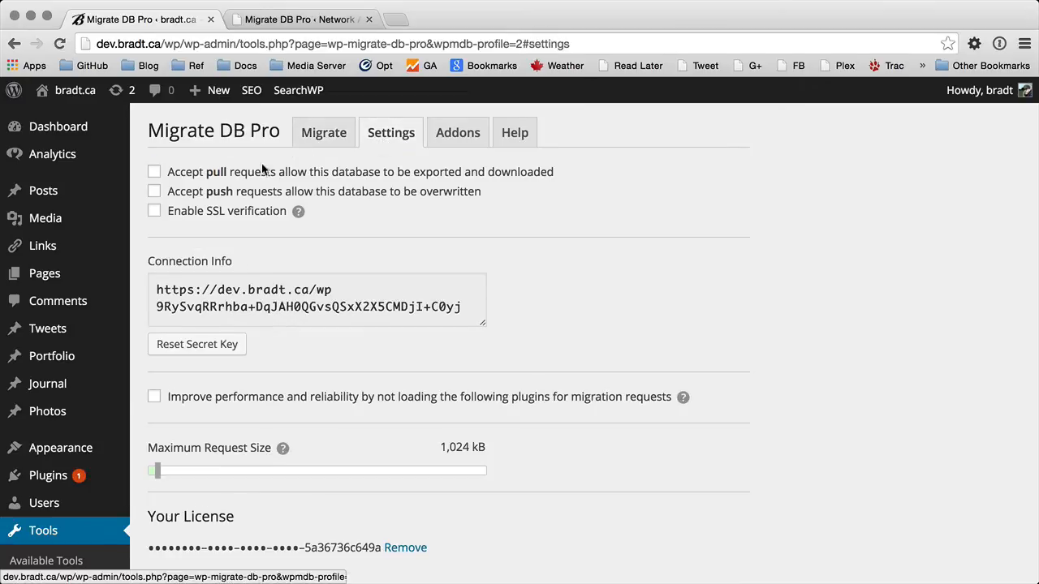
Turn acceptance of pull requests for exporting and downloading this database on and off again.
left_click(214, 180)
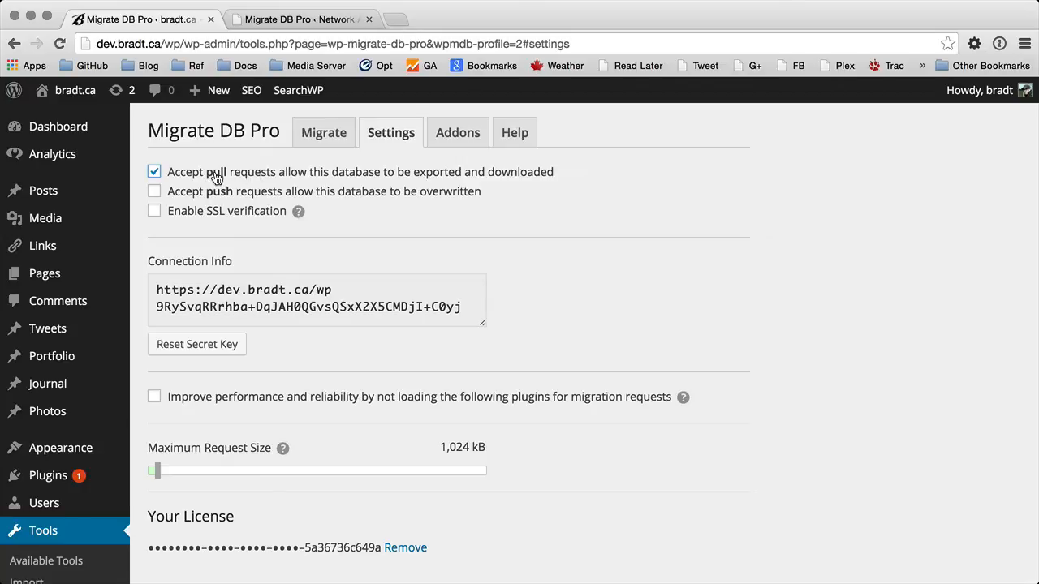
left_click(216, 174)
Read the help note on SSL verification and enable SSL verification.
left_click(298, 214)
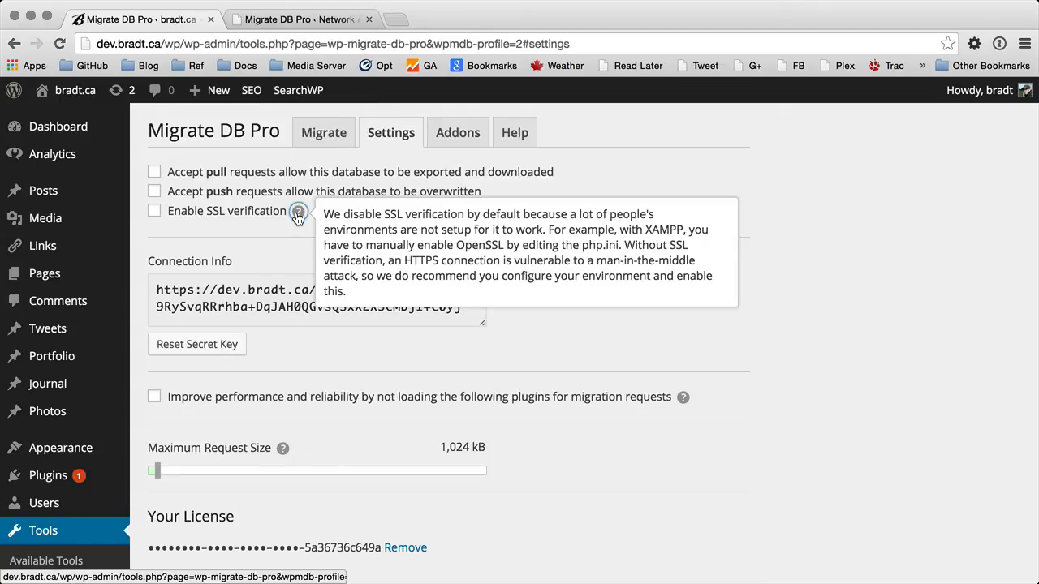
left_click(298, 213)
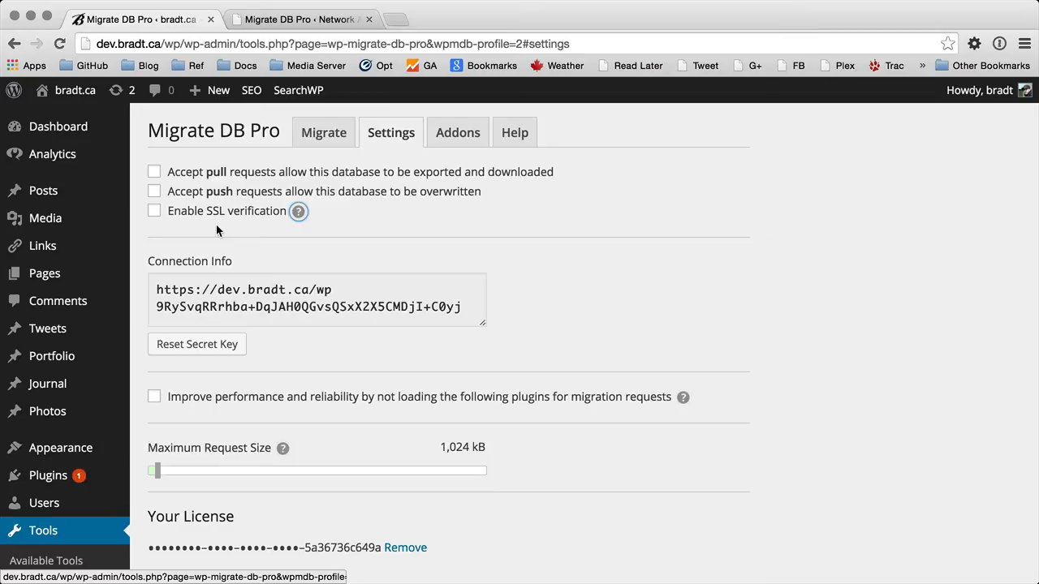
left_click(153, 214)
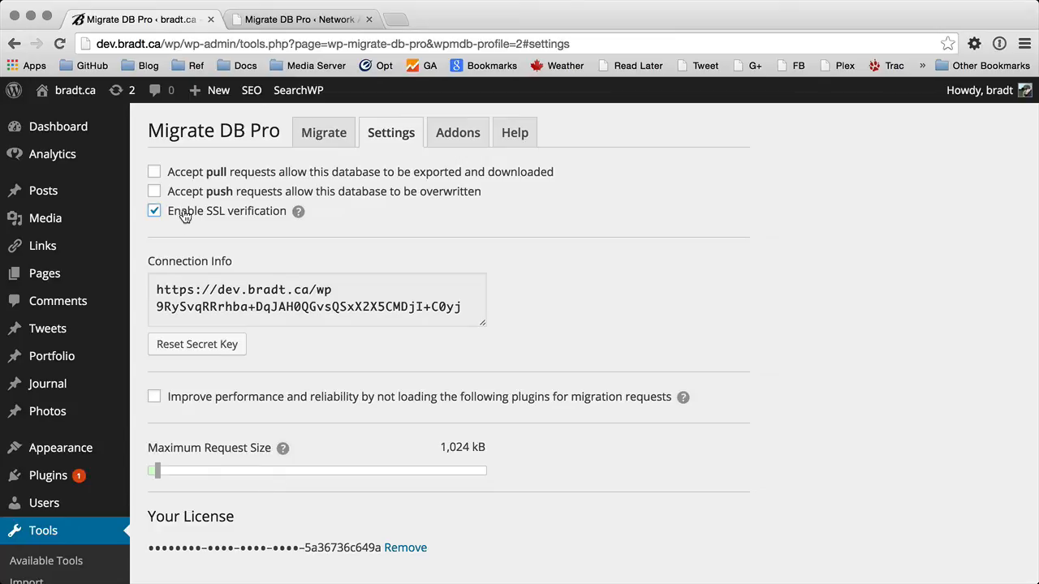
left_click(174, 215)
left_click(158, 215)
left_click(152, 216)
left_click(153, 214)
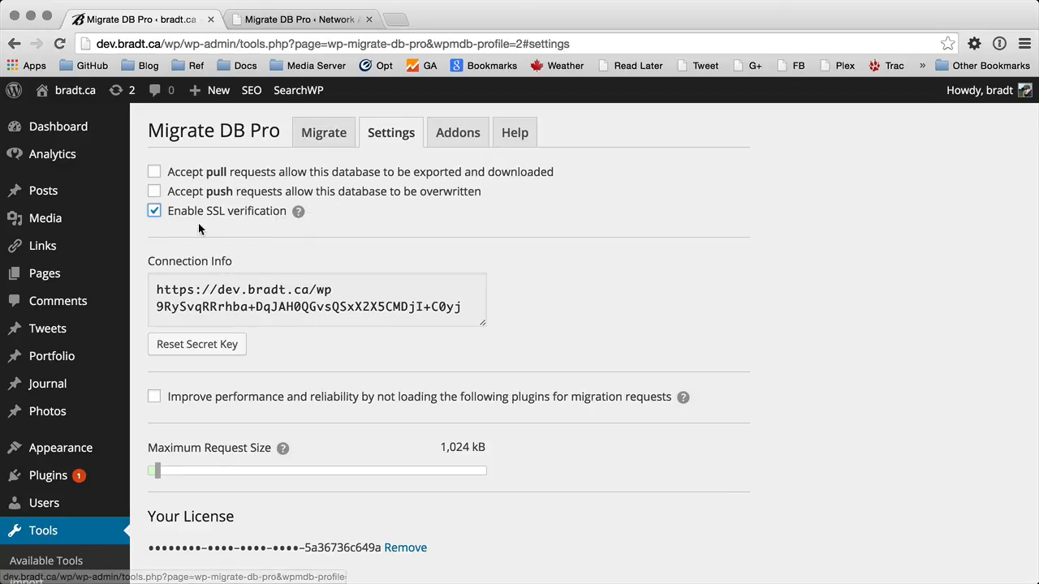
Highlight the site URL and secret key in the connection info, and reset the secret key.
scroll(487, 242, "down", 3)
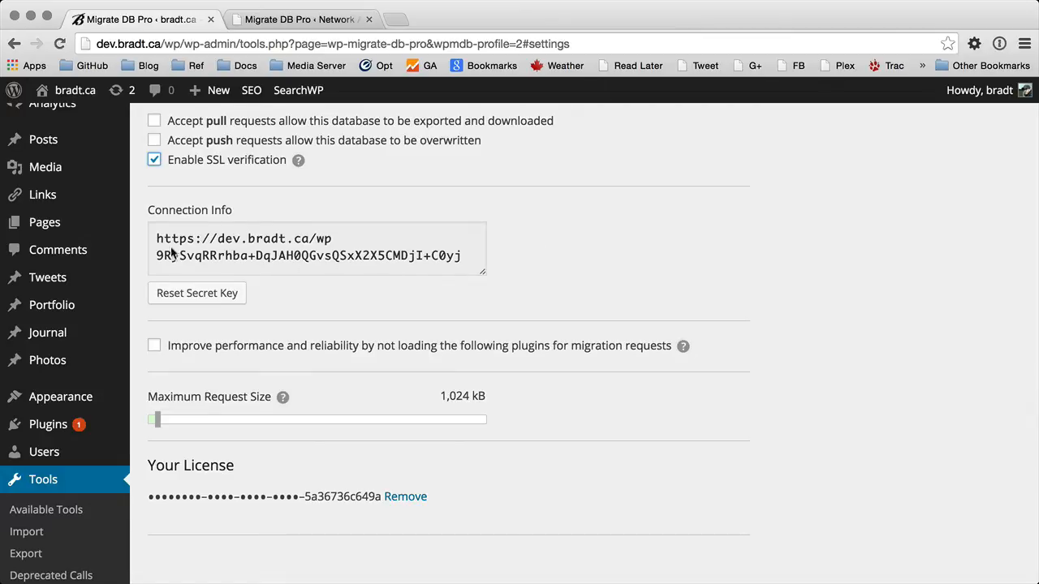
left_click_drag(156, 238, 220, 241)
left_click(432, 260)
left_click(201, 256)
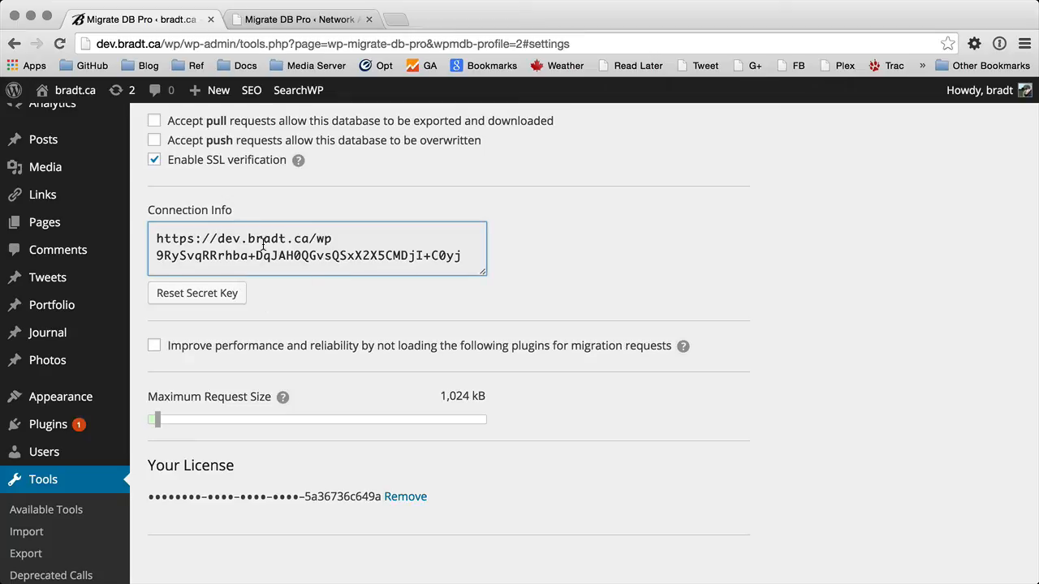
left_click_drag(157, 239, 464, 258)
left_click(464, 257)
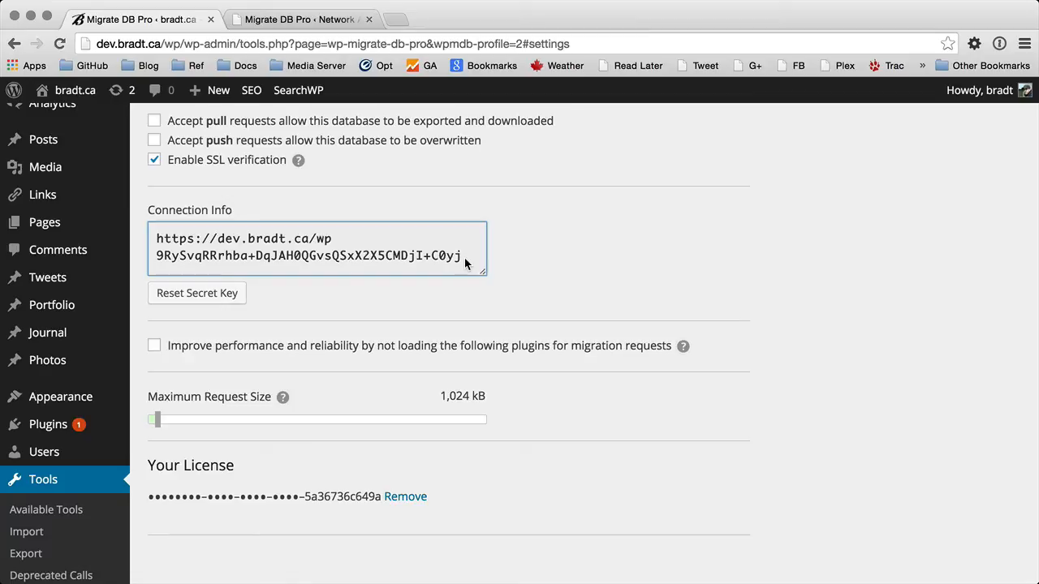
left_click(201, 295)
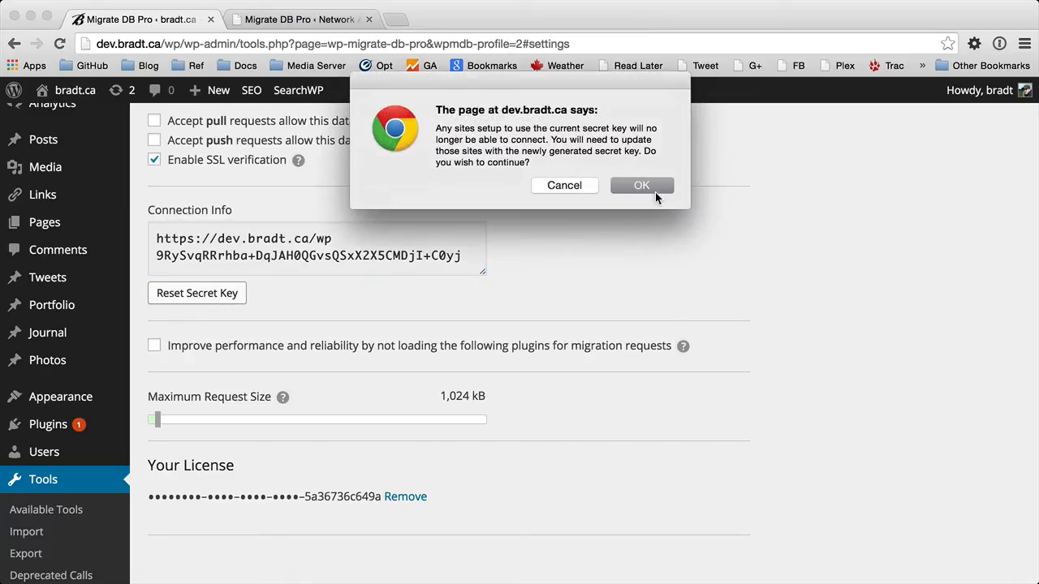
left_click(618, 185)
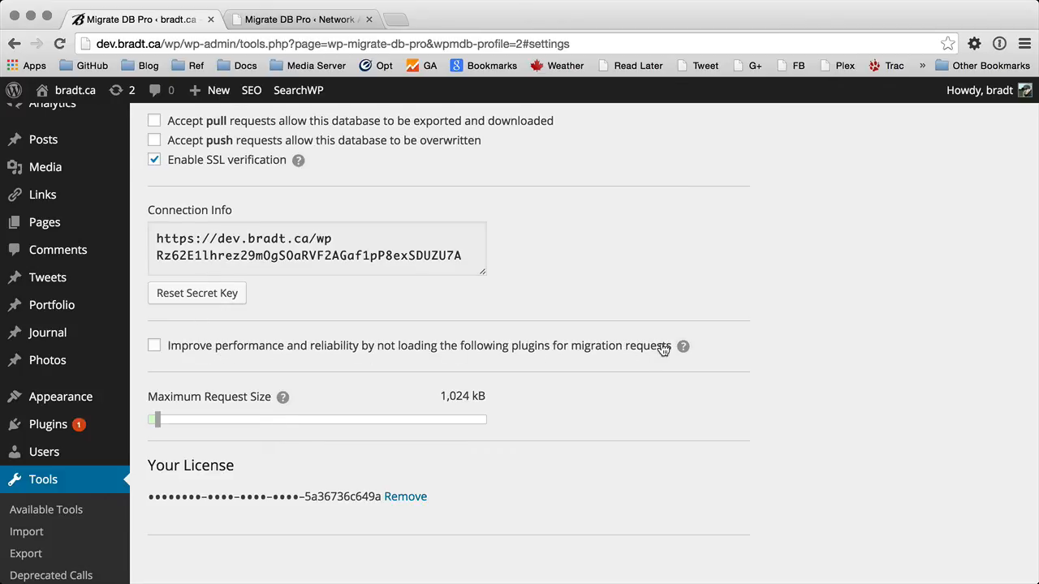
Enable not loading chosen plugins for migration requests, accept the Must Use plugin installation, and look through the plugin list.
left_click(154, 347)
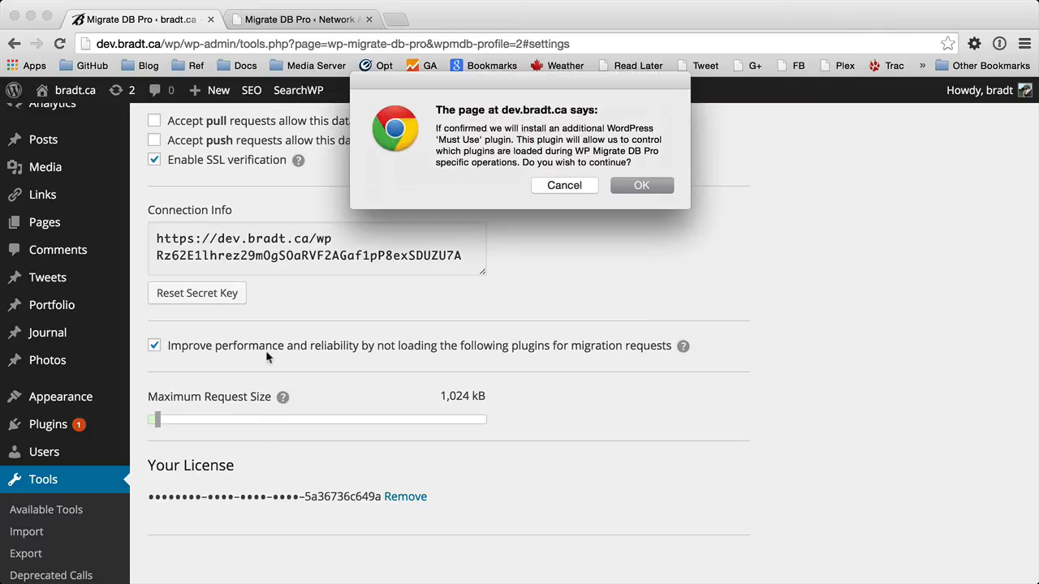
left_click(638, 186)
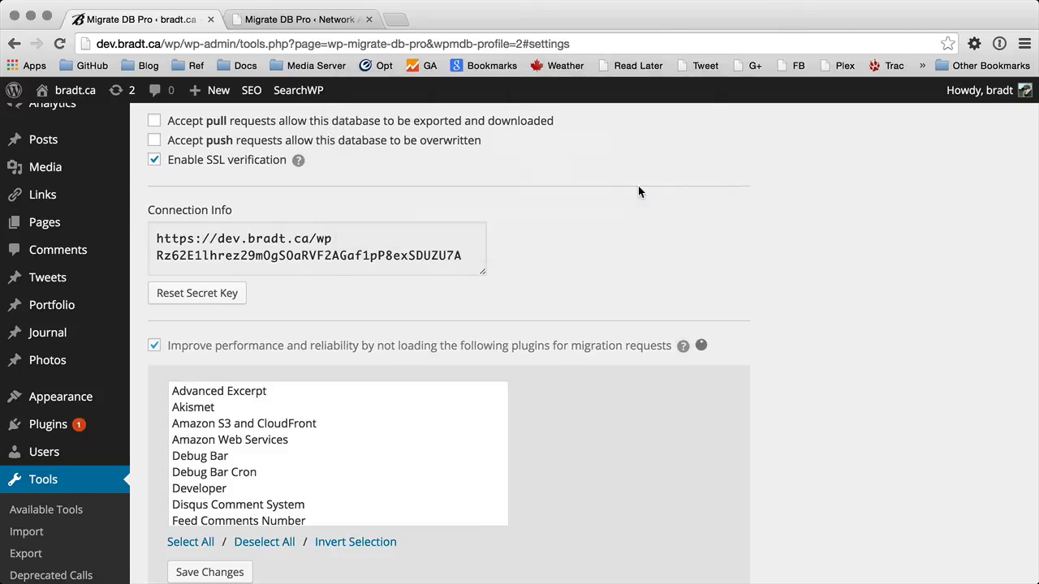
scroll(479, 329, "down", 3)
scroll(454, 365, "down", 5)
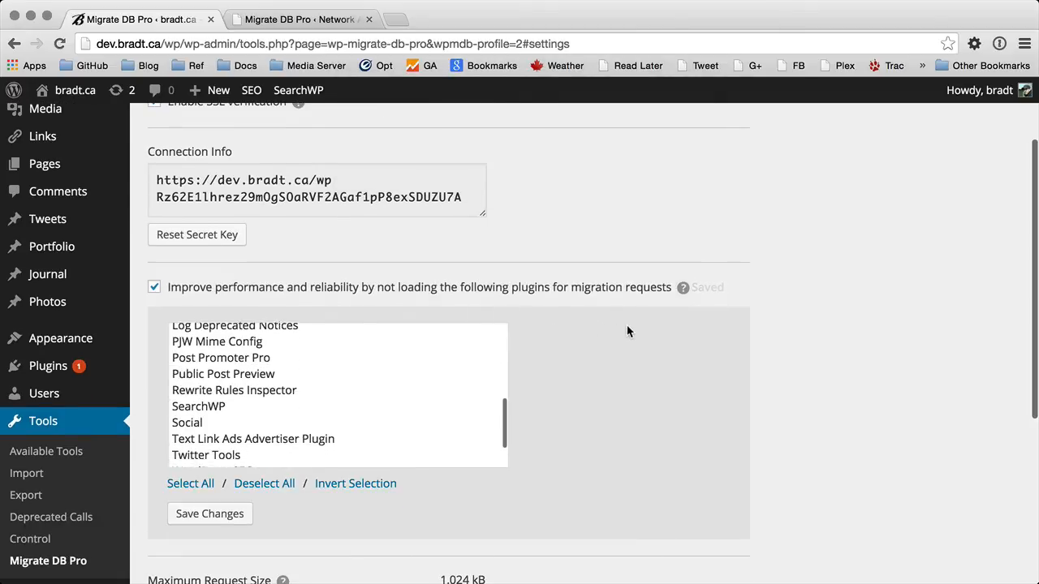
scroll(445, 391, "up", 3)
scroll(445, 391, "up", 5)
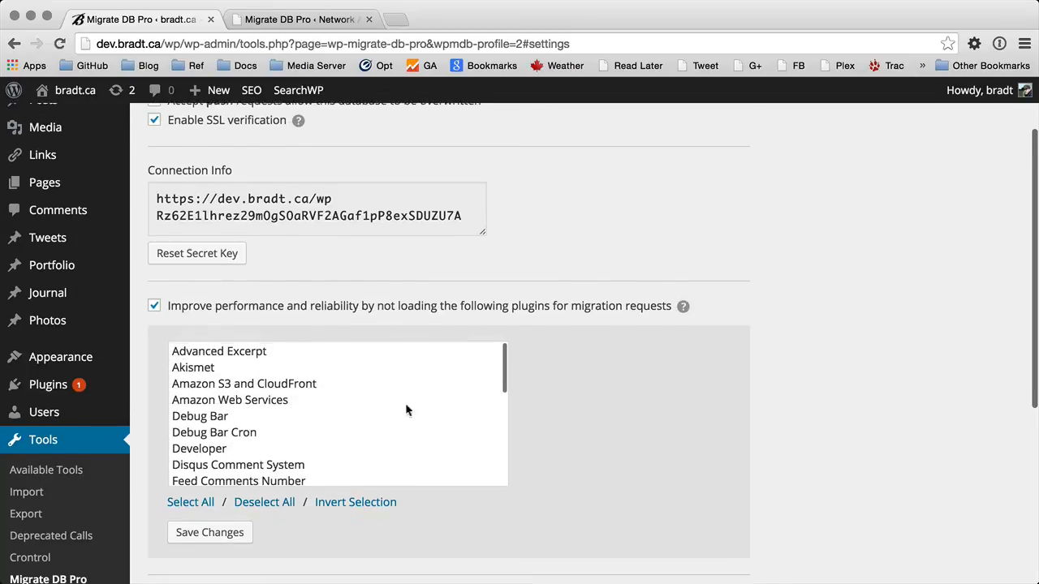
scroll(573, 436, "down", 3)
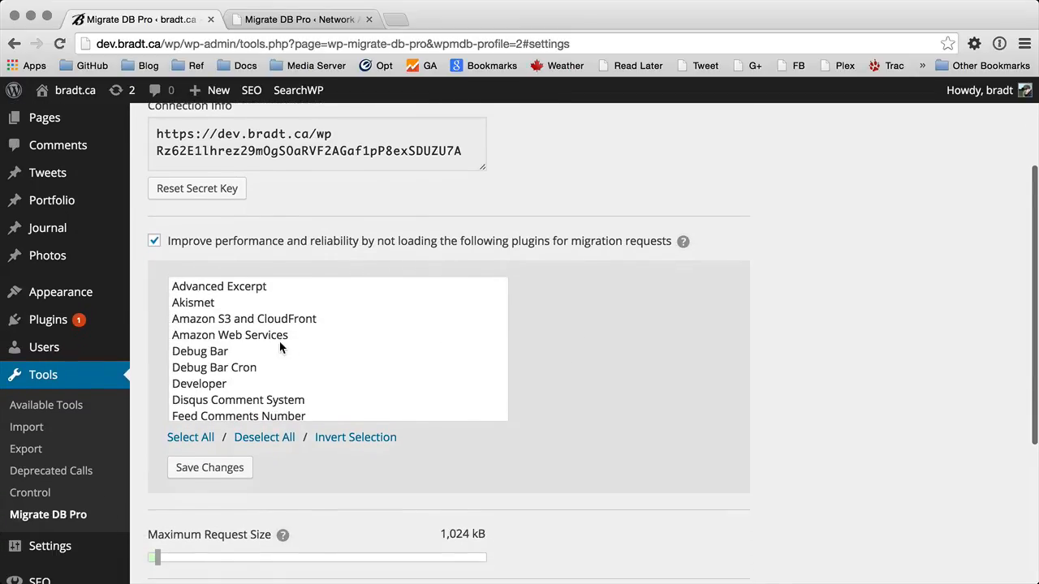
scroll(274, 341, "down", 5)
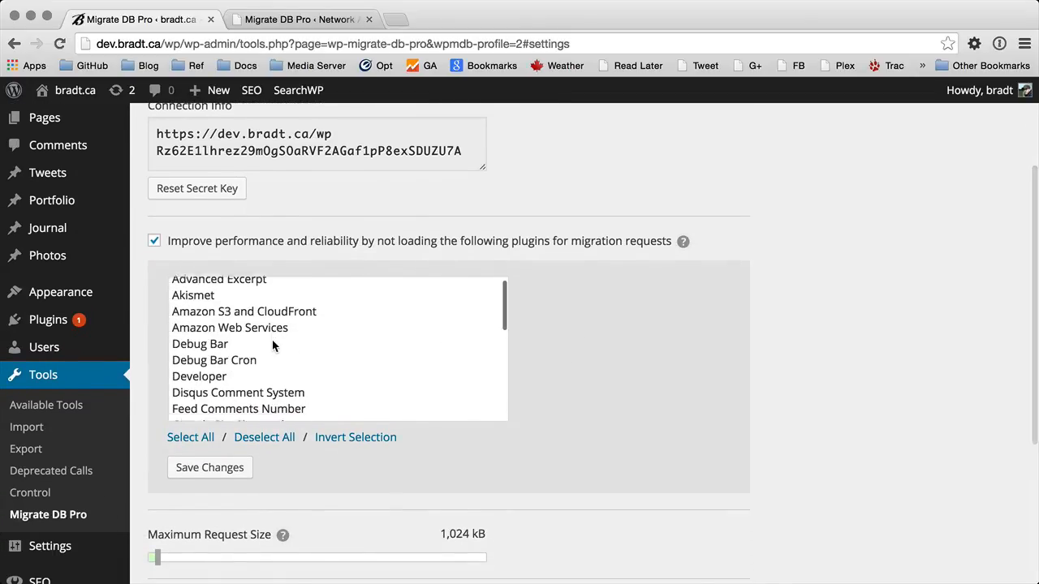
scroll(273, 341, "down", 6)
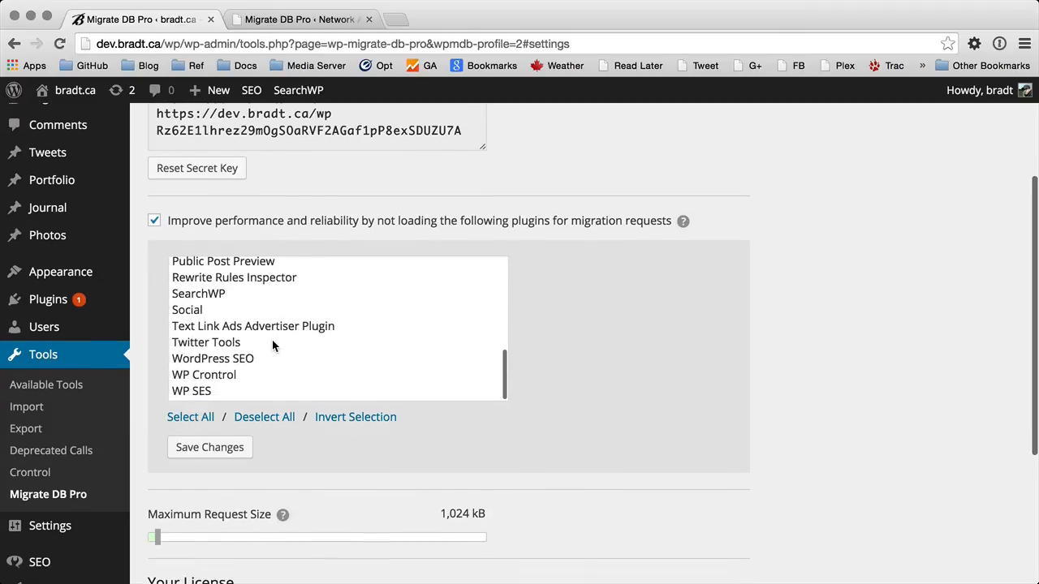
Try selecting all plugins, single plugins such as Developer, and the pair Amazon S3 and CloudFront with Amazon Web Services.
left_click(201, 406)
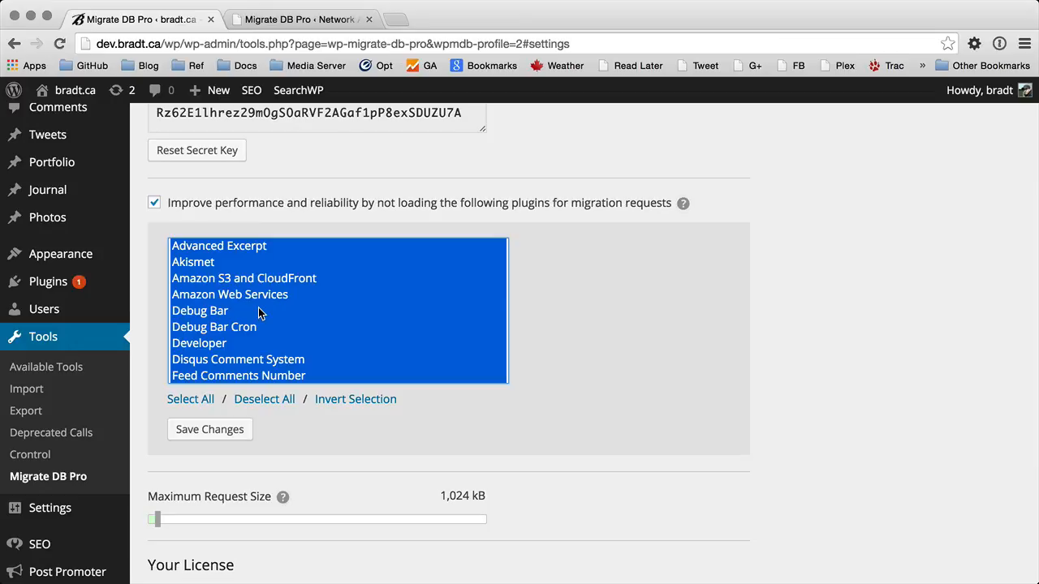
left_click(259, 308)
left_click_drag(253, 280, 251, 312)
left_click(251, 314)
left_click(256, 330)
left_click(236, 347)
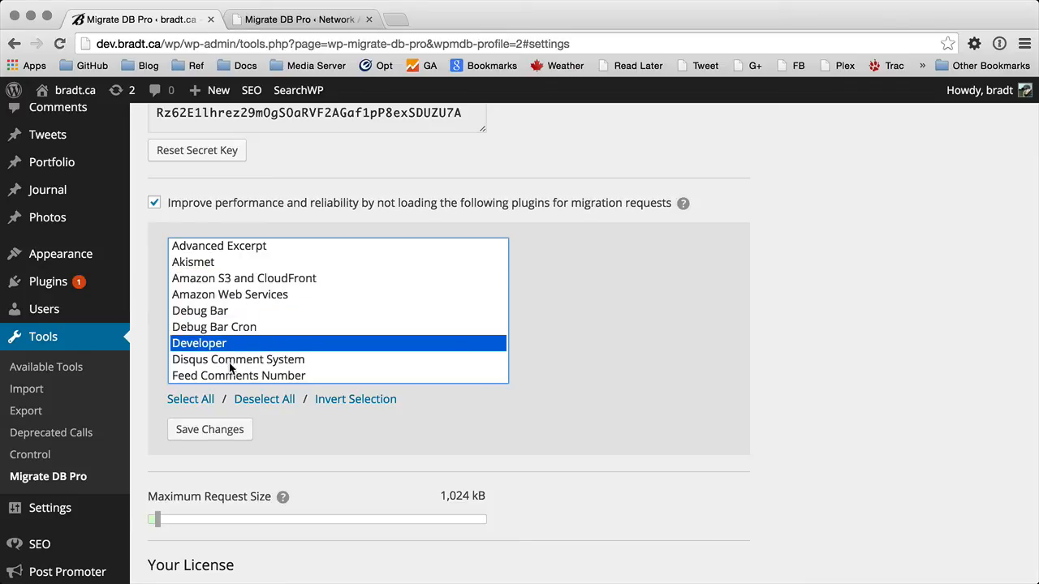
left_click(228, 362)
left_click(238, 299)
left_click(238, 279, "shift")
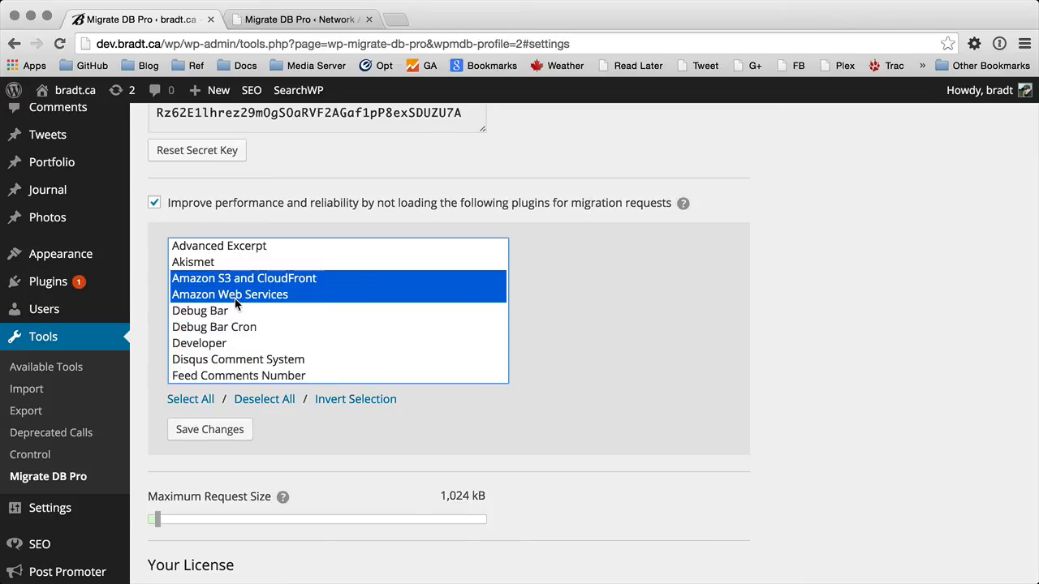
Select all plugins in the list of those not loaded for migration requests.
left_click(202, 398)
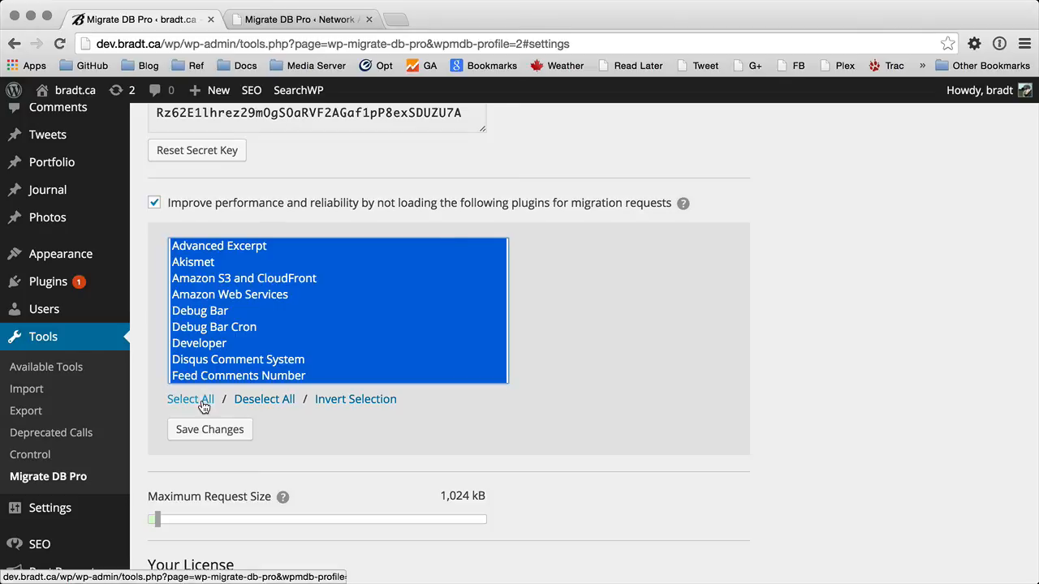
scroll(245, 334, "down", 3)
scroll(245, 339, "down", 6)
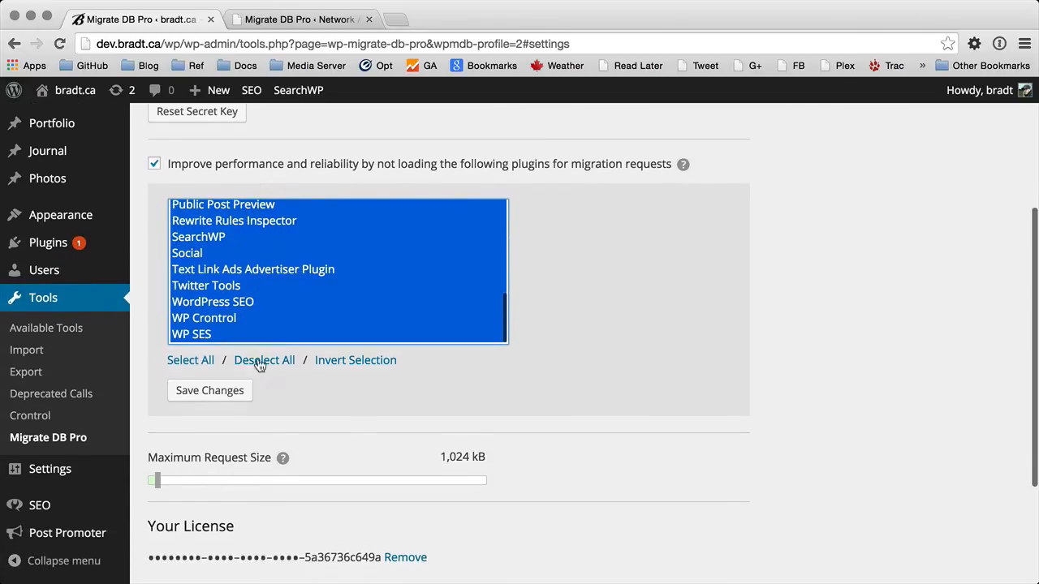
scroll(269, 360, "up", 4)
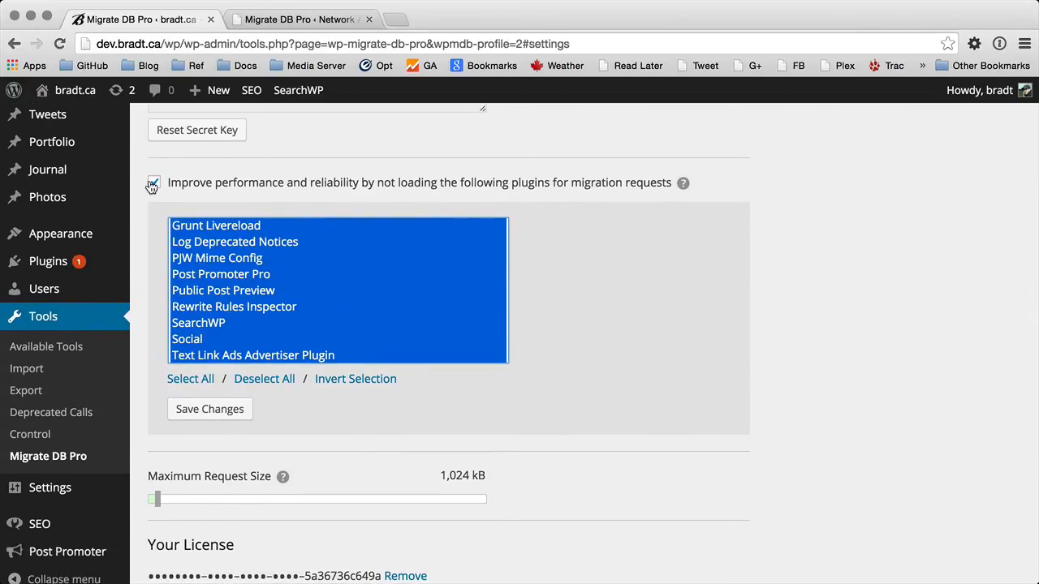
Read the help note on the maximum request size and set the size to 1,024 kB.
scroll(556, 338, "down", 4)
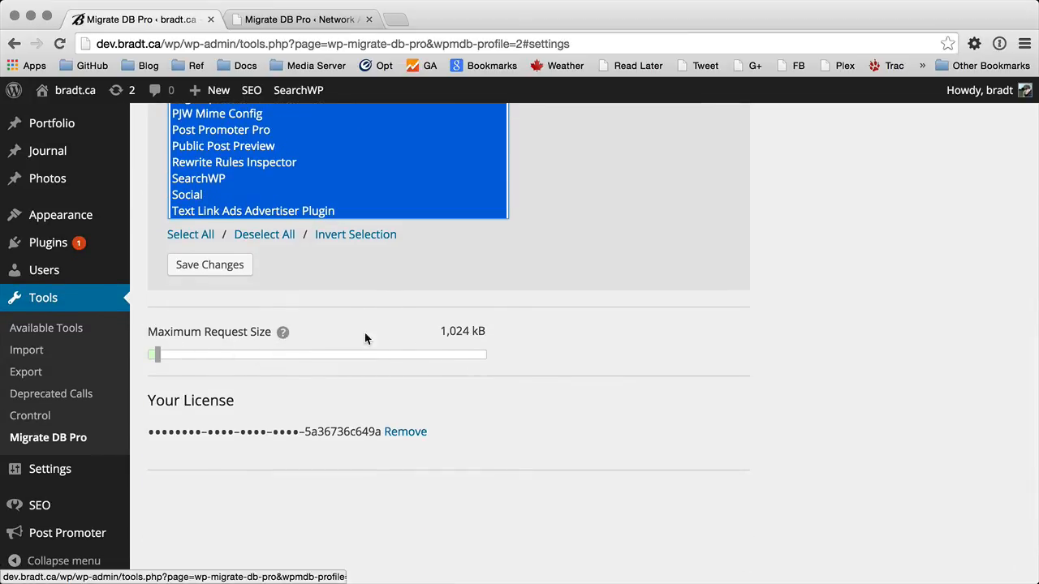
left_click(282, 334)
left_click(299, 314)
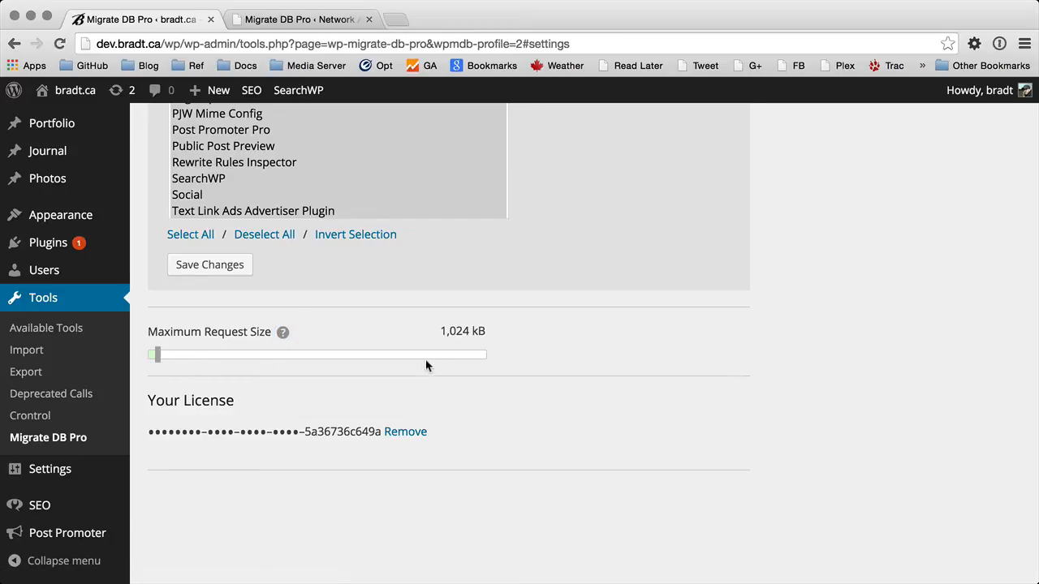
left_click(282, 334)
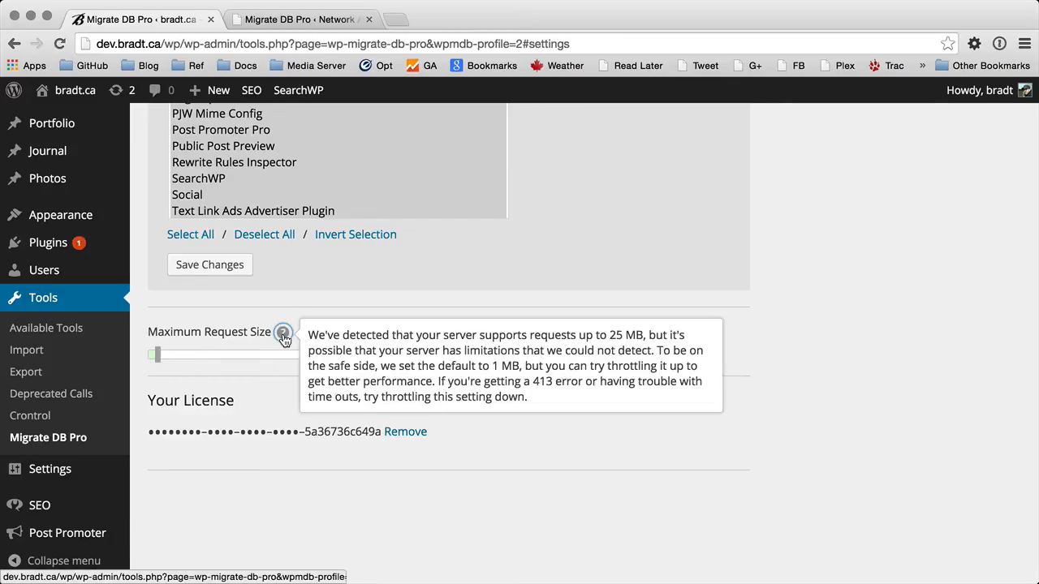
left_click(282, 334)
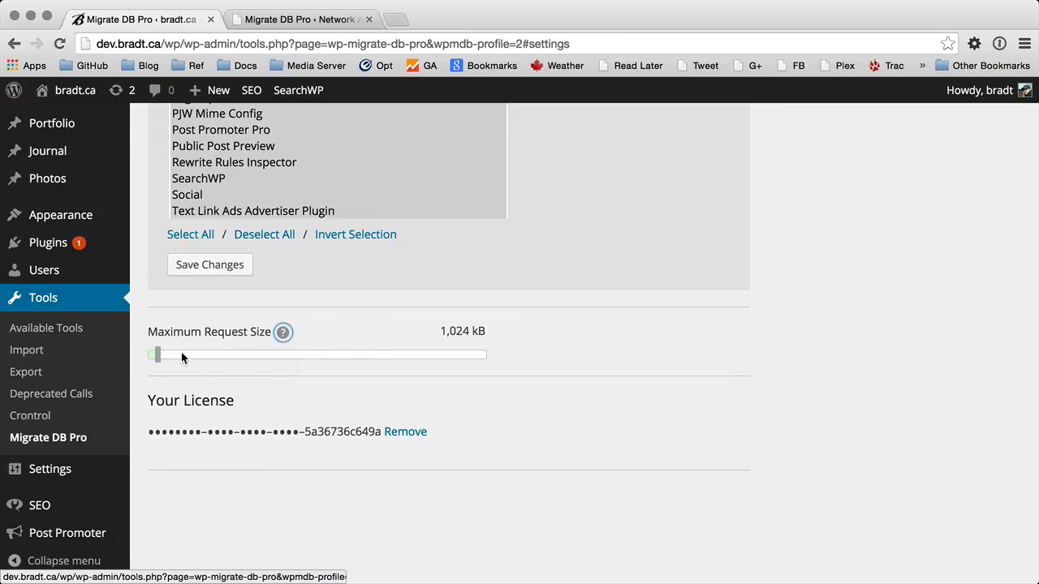
mouse_move(158, 356)
left_mouse_down()
mouse_move(493, 360)
mouse_move(154, 355)
left_mouse_up()
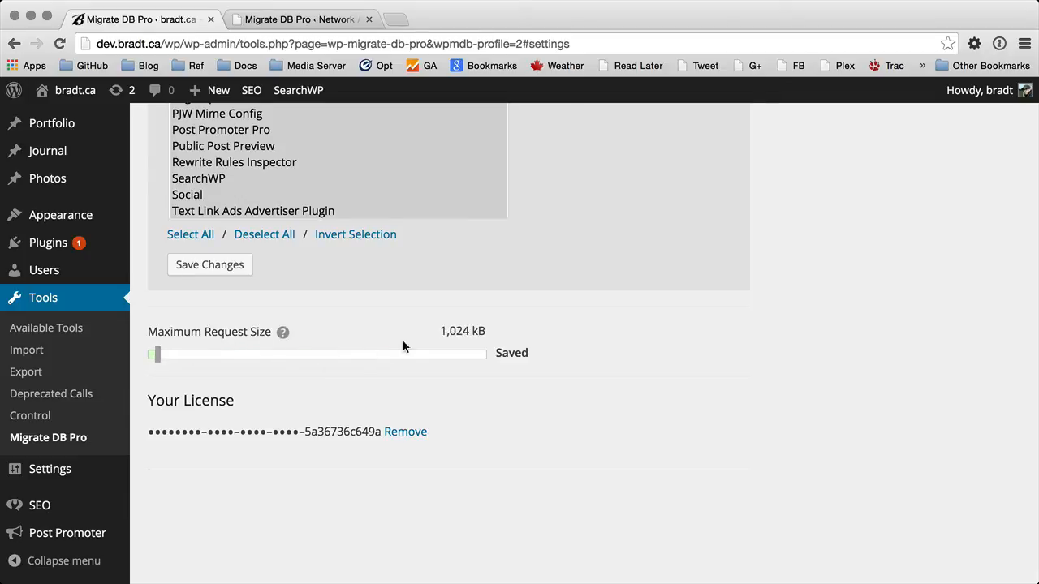
Highlight the license section heading and the maximum request size value.
left_click_drag(148, 403, 387, 406)
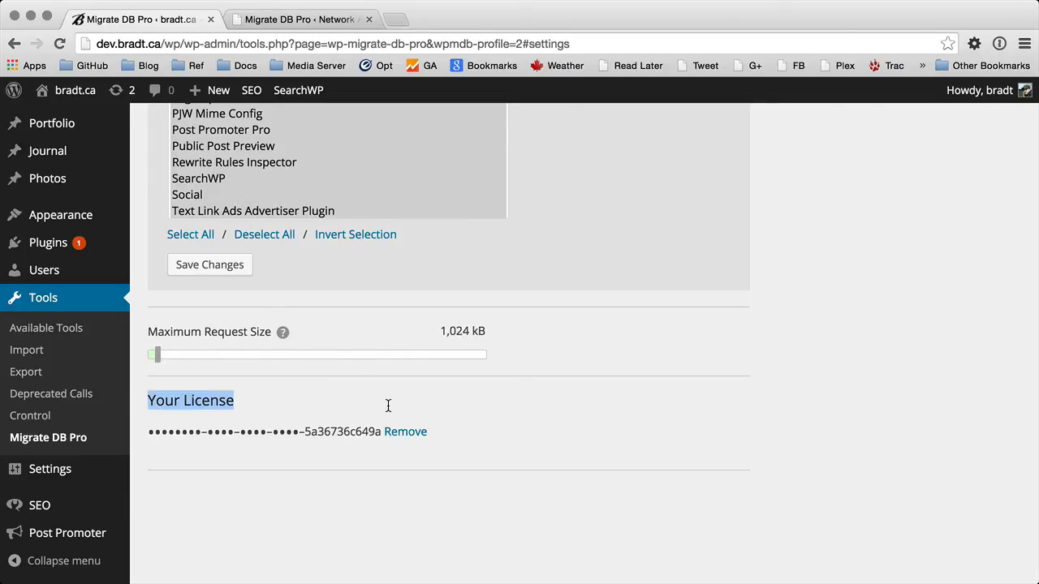
left_click(396, 406)
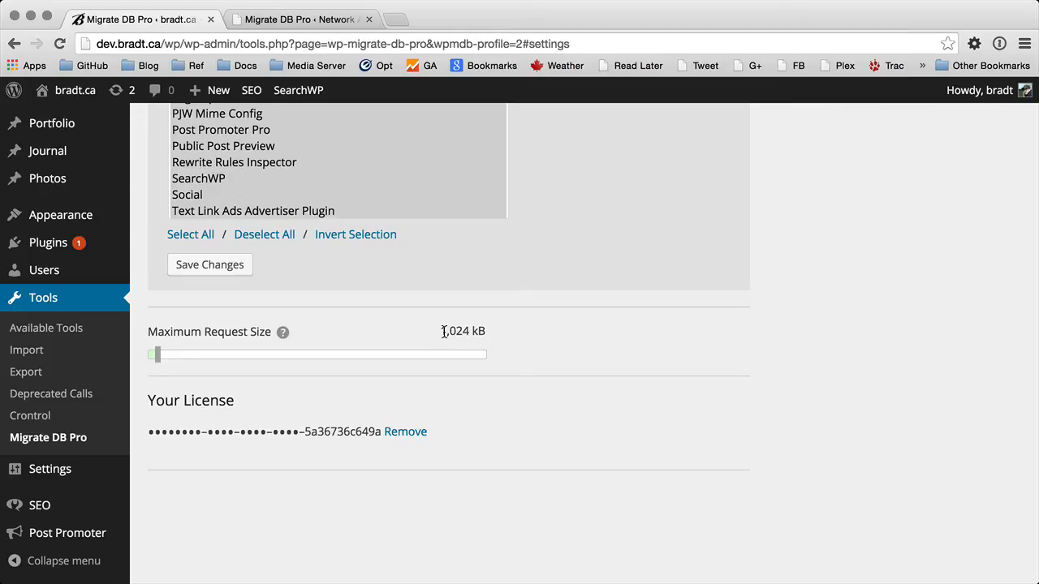
left_click_drag(441, 332, 506, 333)
left_click(566, 350)
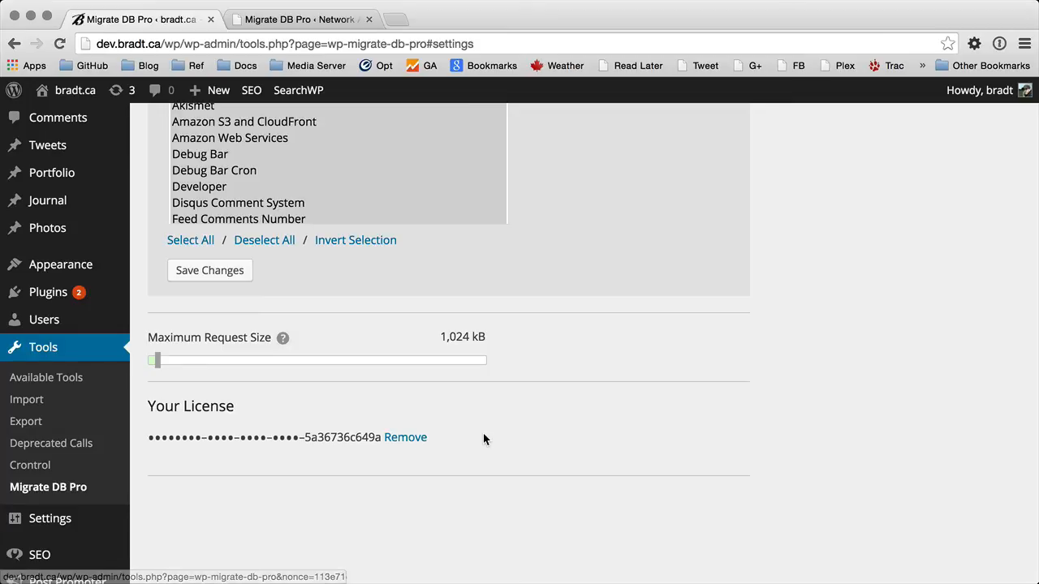
View the plugin's Media Files and CLI addons.
scroll(522, 434, "up", 5)
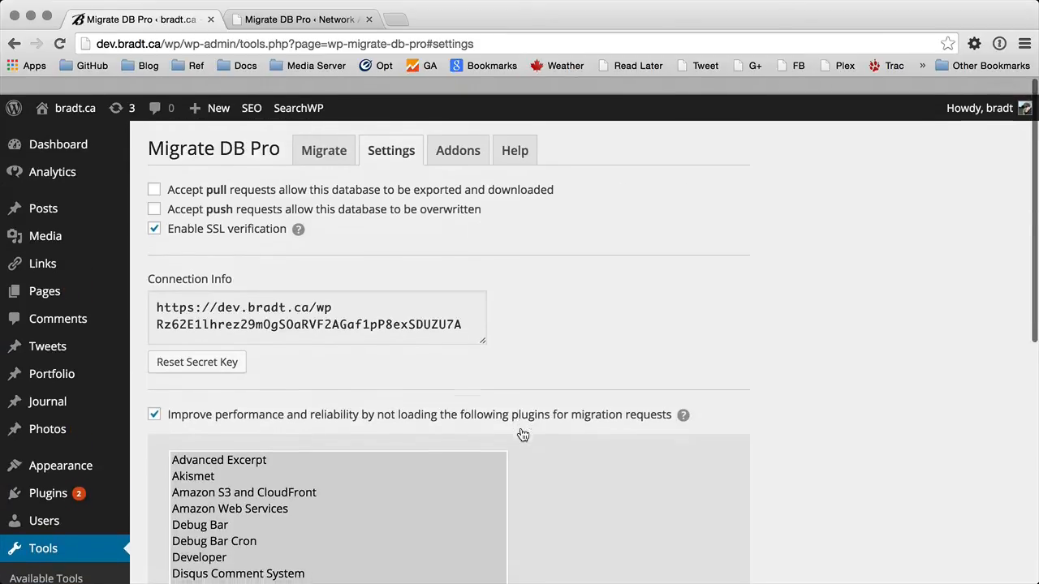
left_click(466, 134)
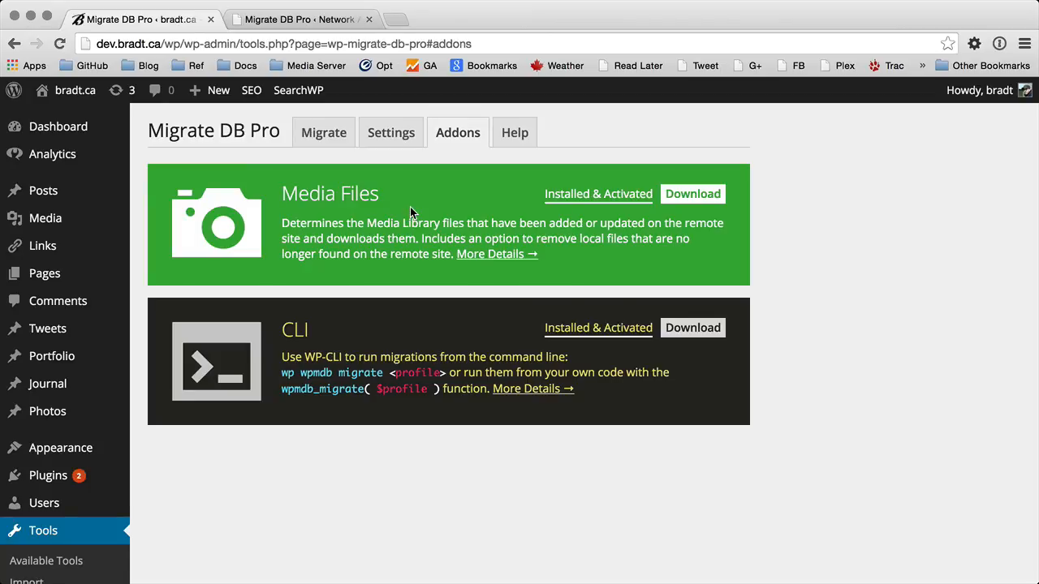
Open the plugin's help section and review the email support form with its diagnostic info and error log options.
left_click(512, 139)
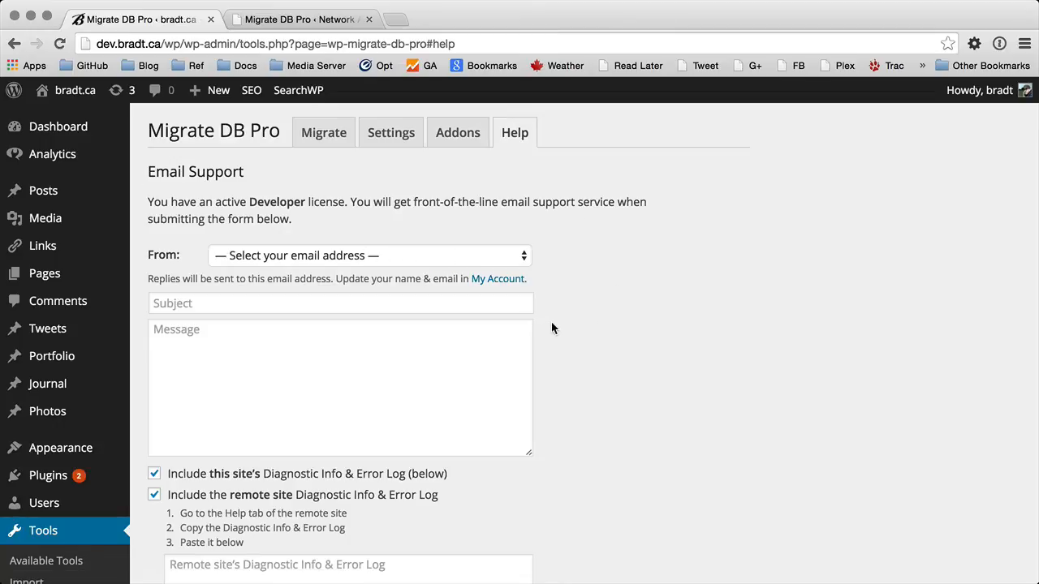
scroll(570, 327, "down", 3)
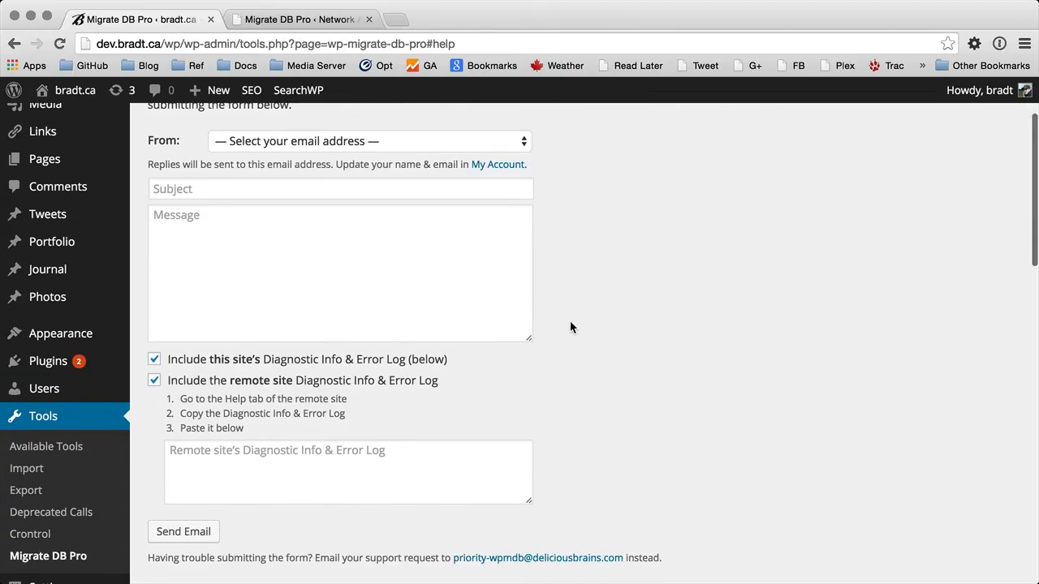
scroll(572, 321, "up", 1)
scroll(603, 310, "down", 2)
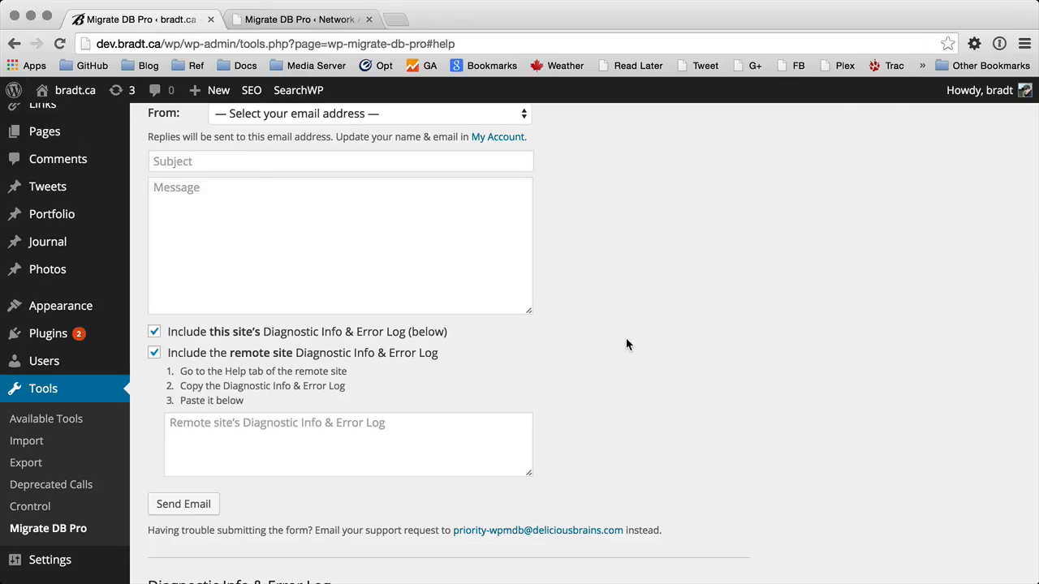
Read through this site's Diagnostic Info & Error Log, from the site details to the list of active plugins.
scroll(626, 344, "down", 5)
scroll(627, 344, "down", 2)
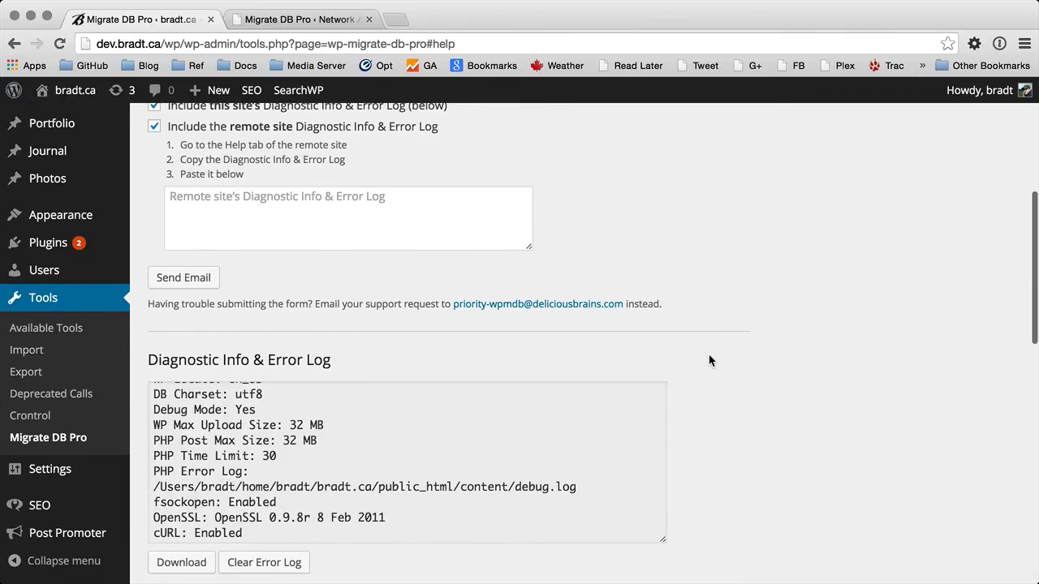
scroll(711, 357, "down", 3)
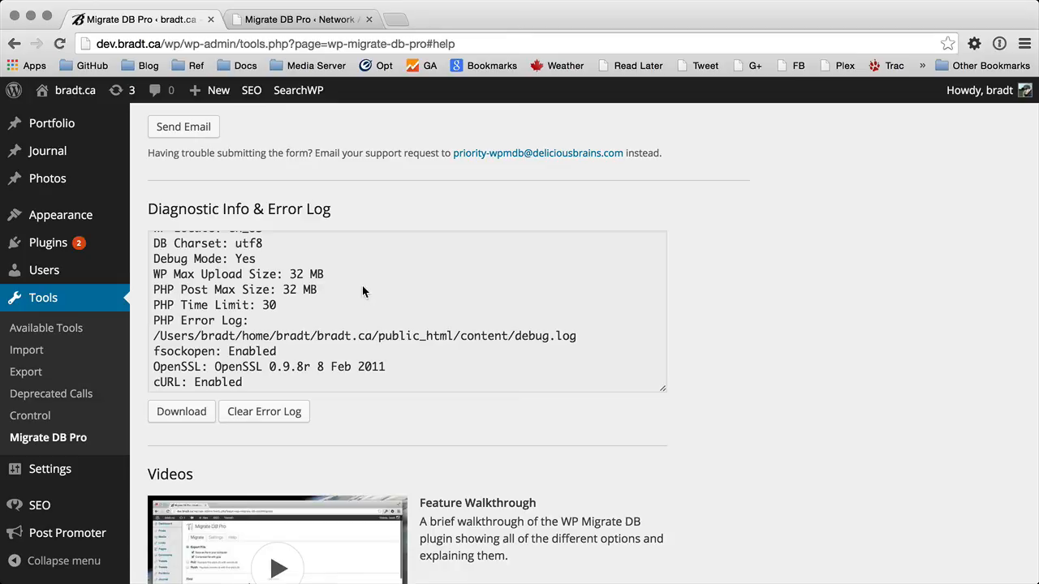
scroll(363, 288, "up", 2)
scroll(362, 288, "down", 8)
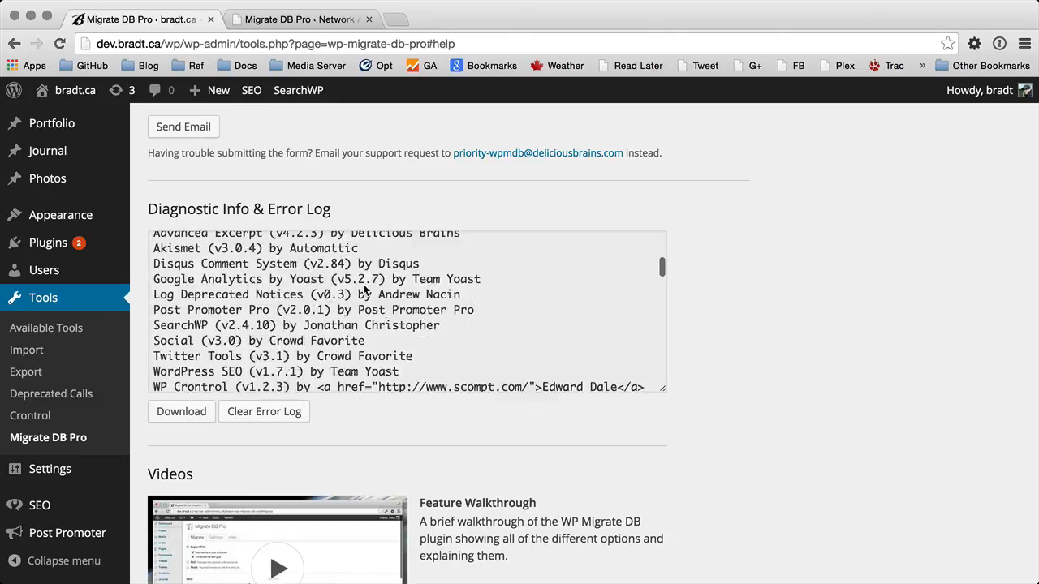
scroll(363, 288, "up", 10)
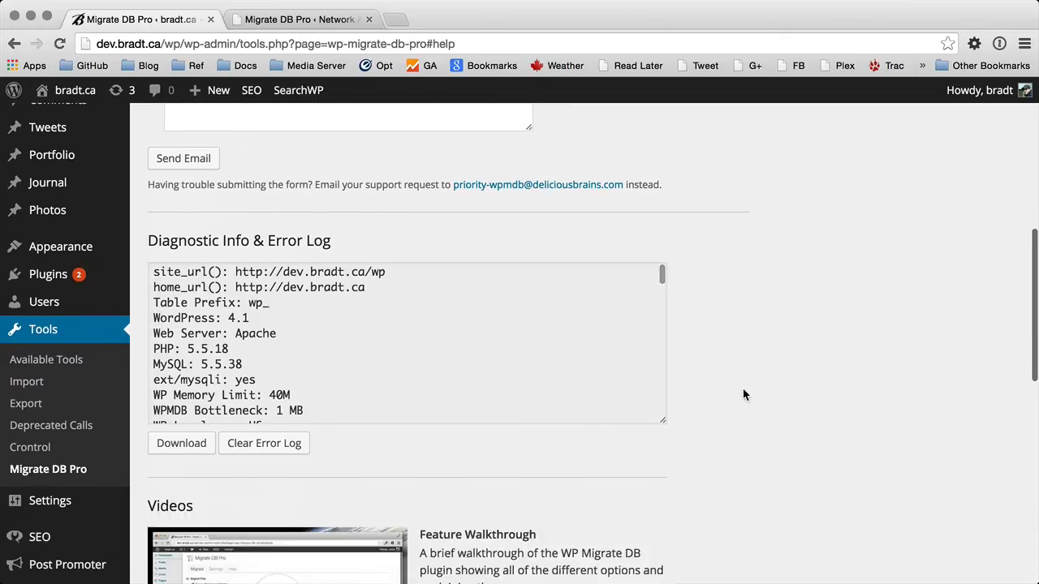
scroll(744, 395, "down", 2)
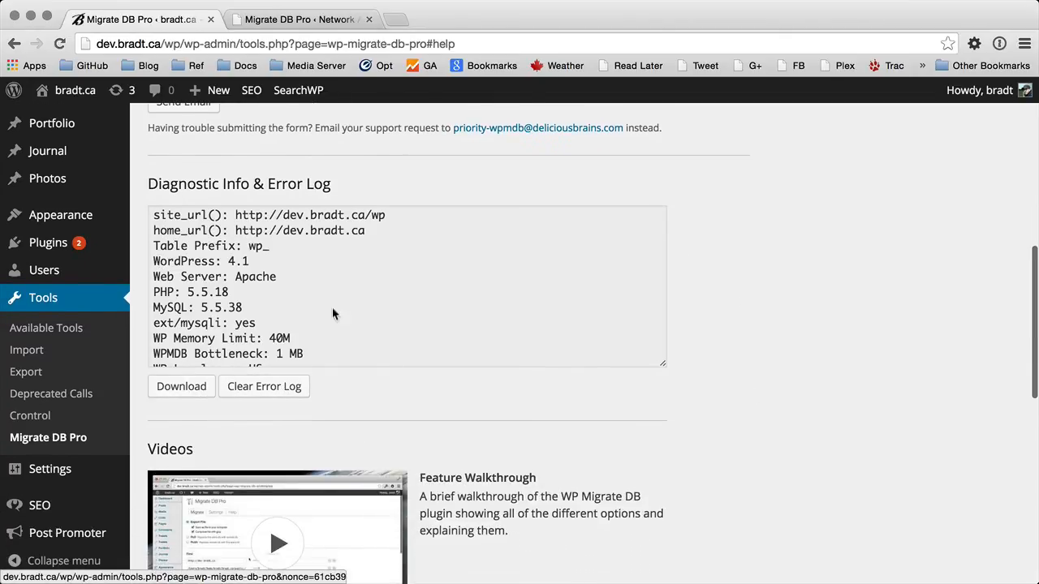
Look over the help videos from Feature Walkthrough to Media Files Addon Demo, and return to the email support form.
scroll(714, 350, "down", 8)
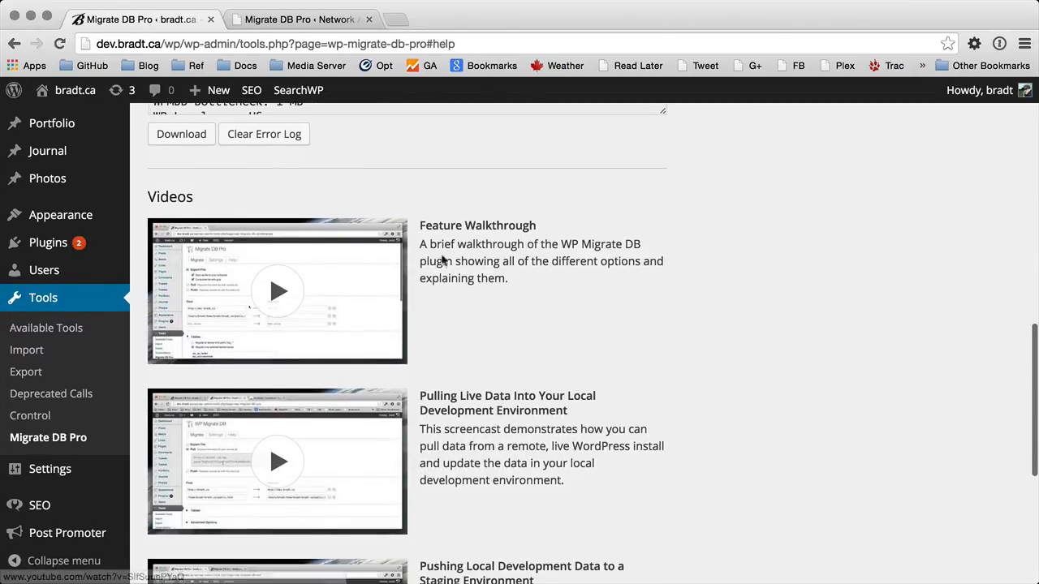
scroll(758, 389, "down", 9)
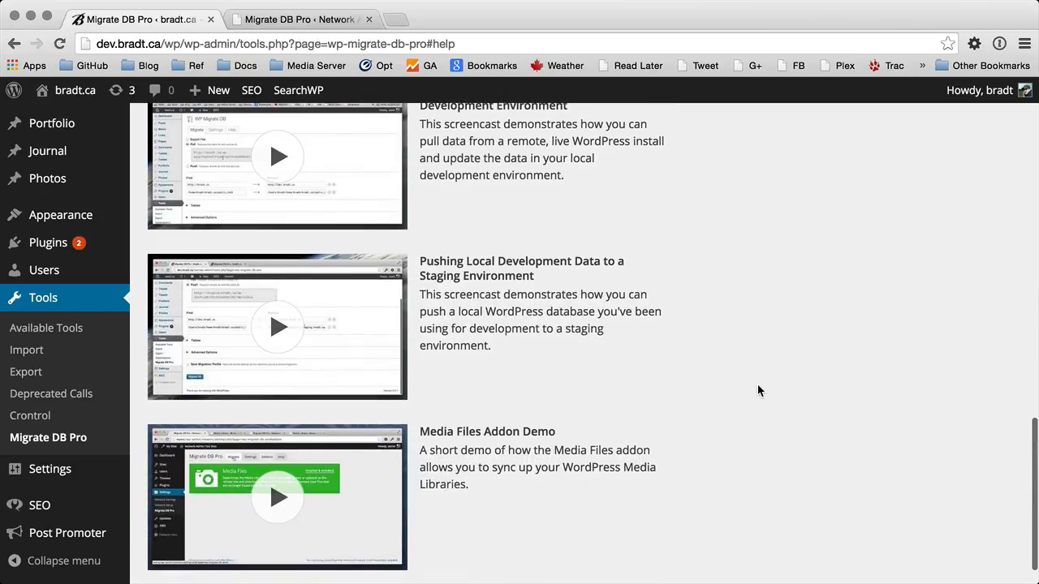
scroll(758, 390, "down", 2)
scroll(758, 391, "up", 20)
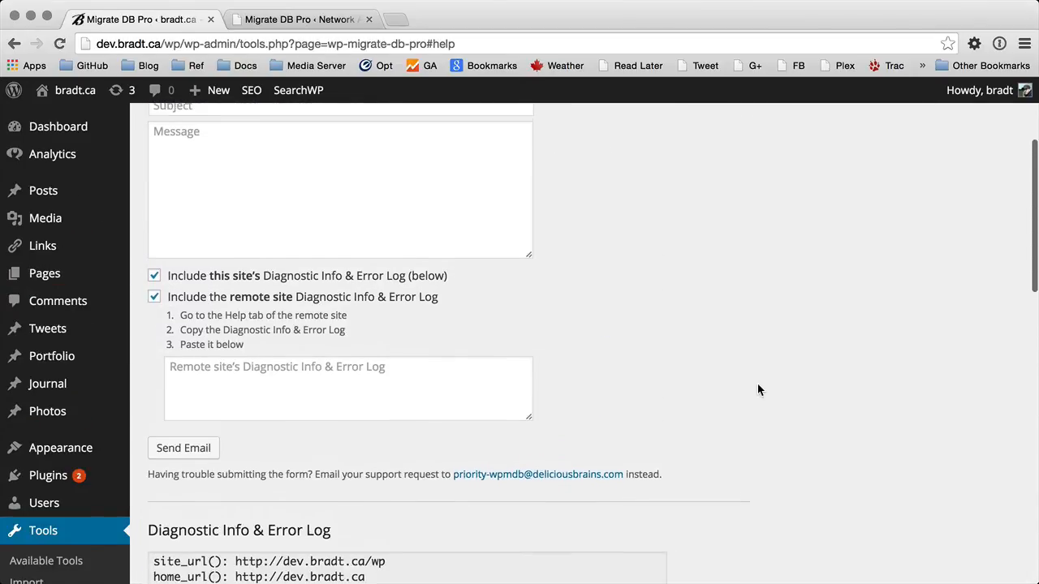
scroll(758, 390, "up", 6)
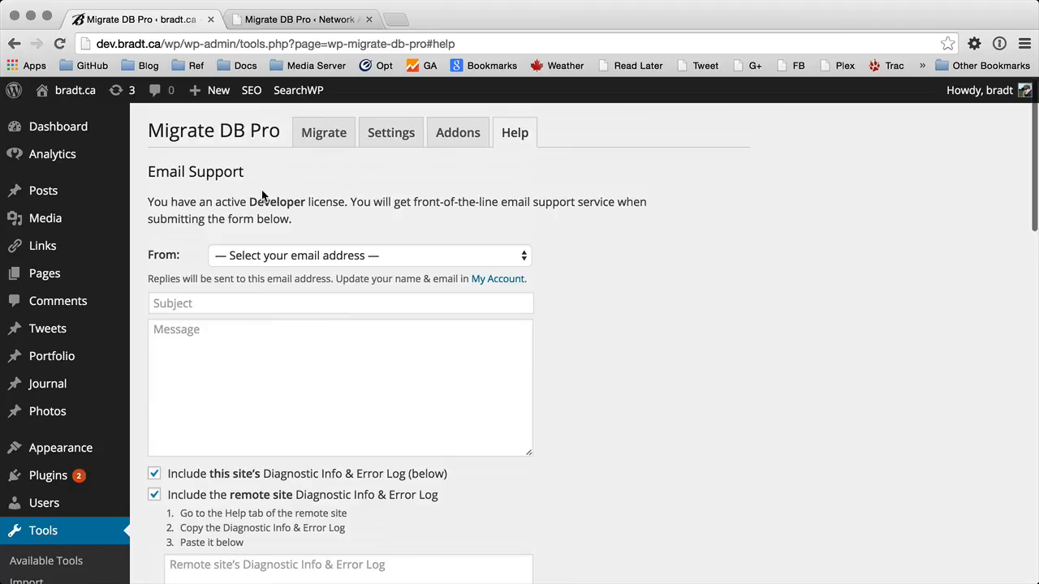